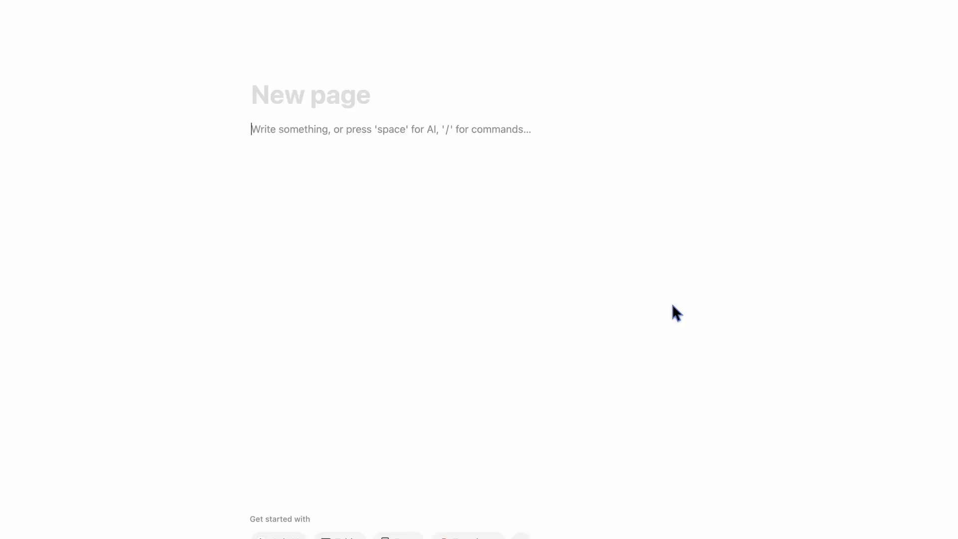
- Insert a form block titled 'all details' with the description 'enter all of your details'
text(/)
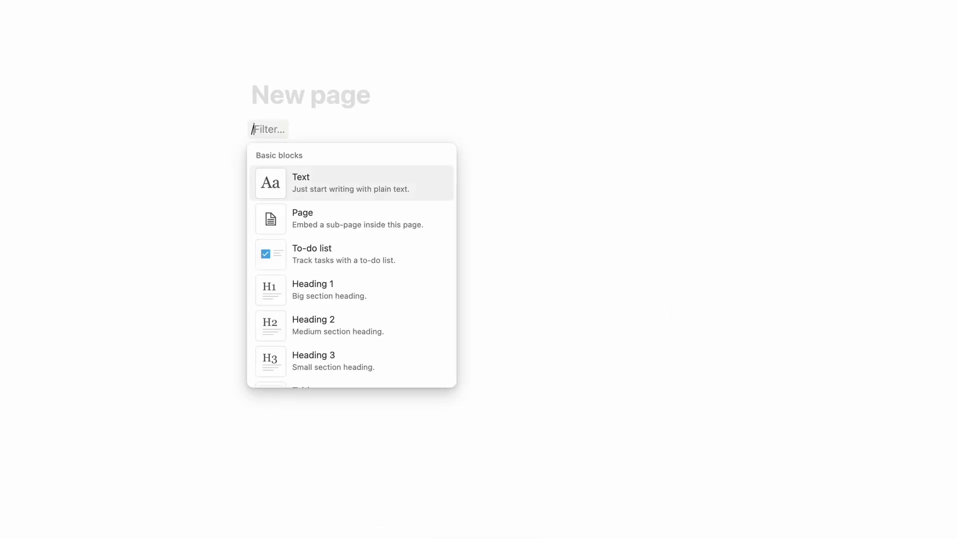
text(fo)
key(Return)
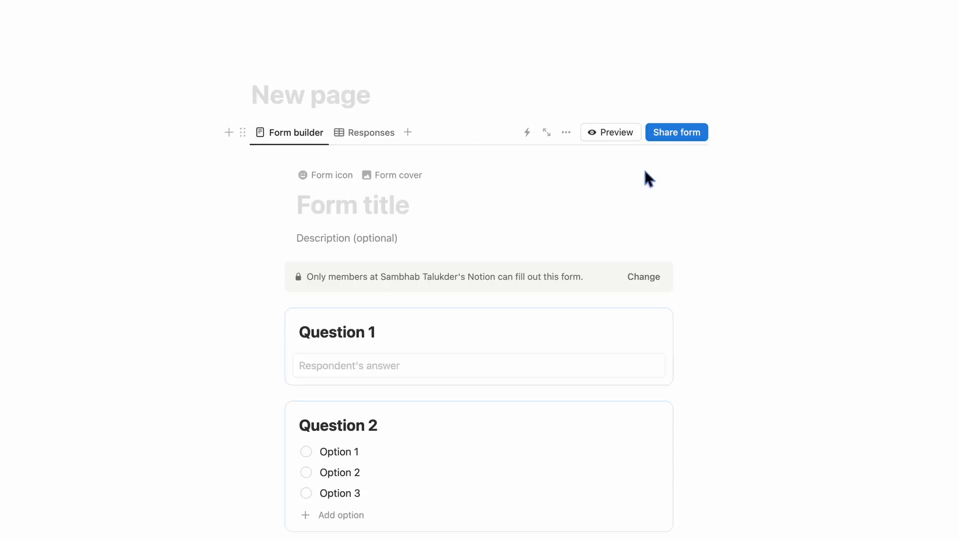
click(360, 210)
text(all details)
click(377, 236)
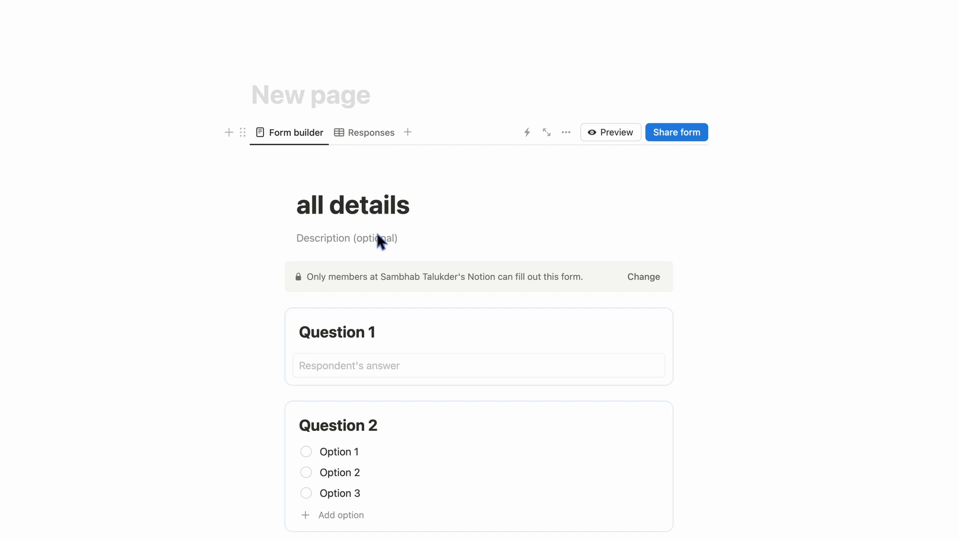
text(enter all of your details)
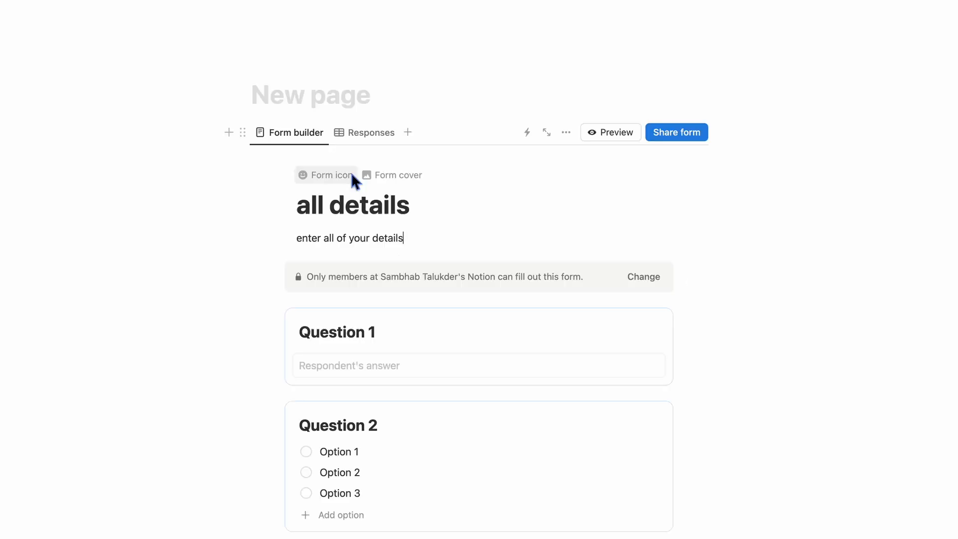
- Give the form the James Webb deep-field cover image and choose an icon from Icons
click(389, 175)
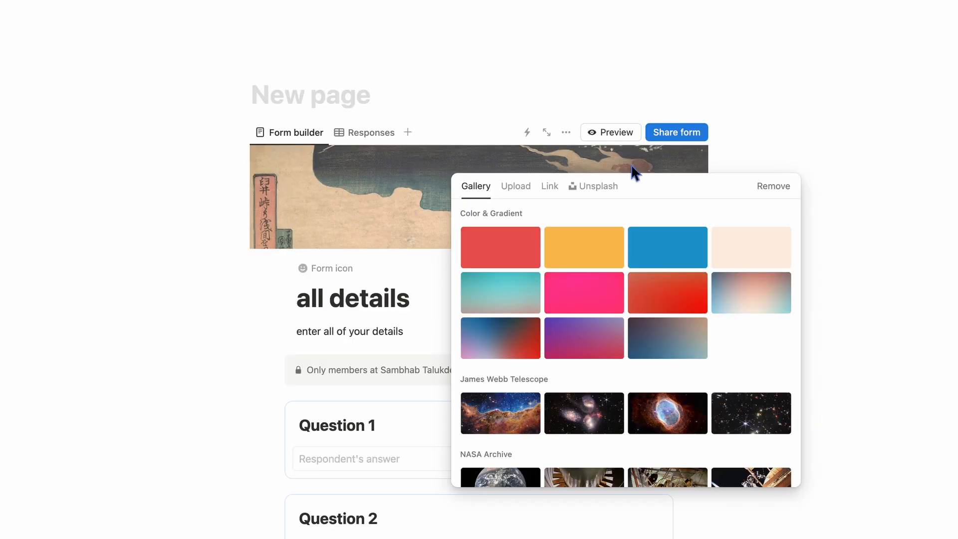
scroll(582, 330, down, 4)
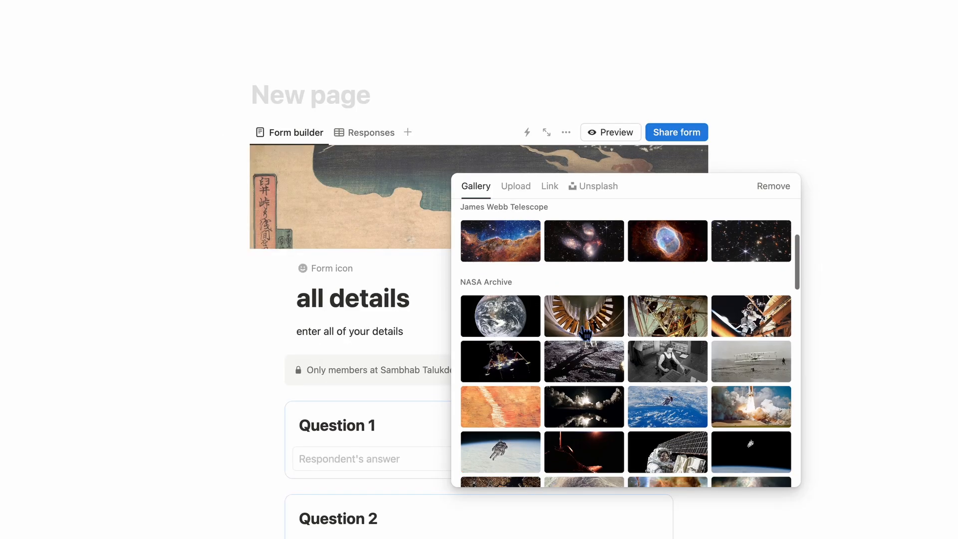
click(779, 247)
click(439, 249)
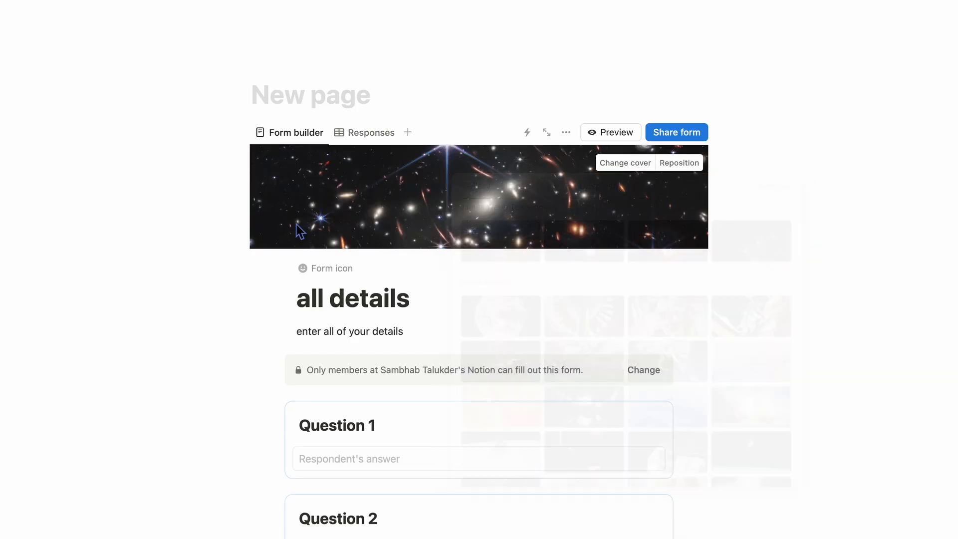
click(344, 270)
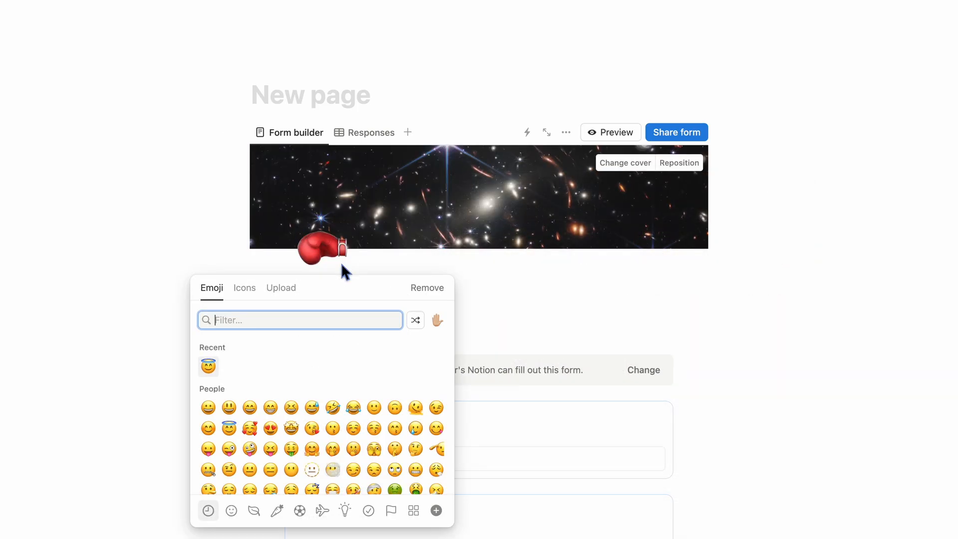
click(255, 295)
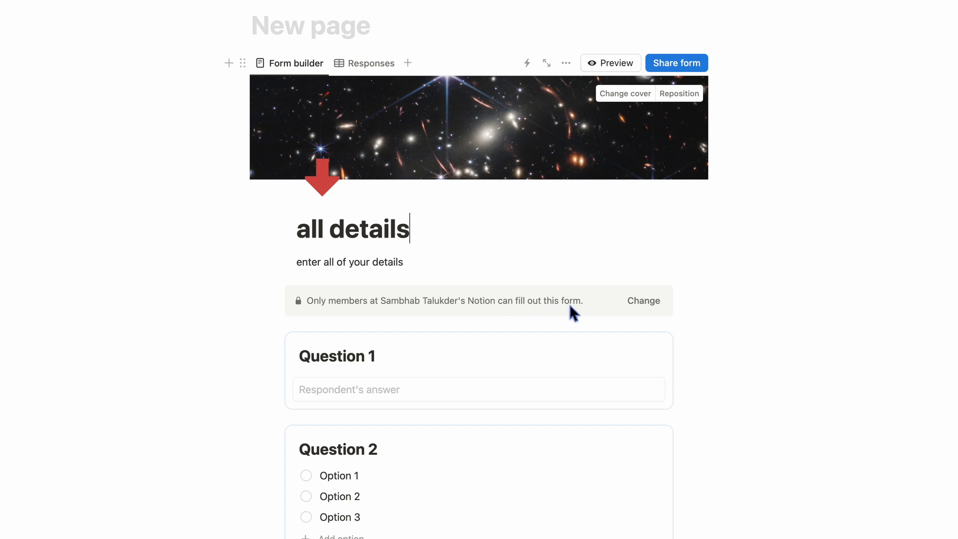
- Set who can fill out the form to Anyone on the web with link
click(652, 303)
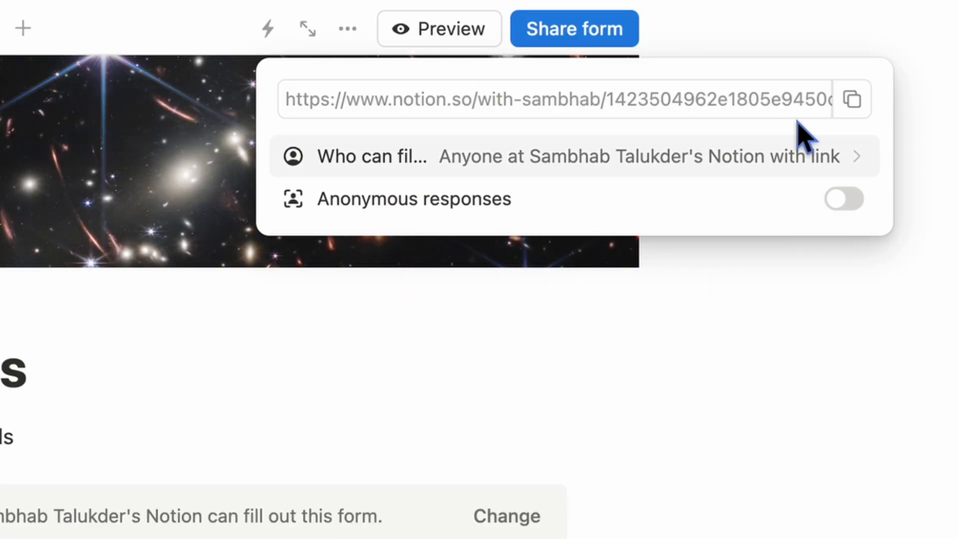
click(589, 157)
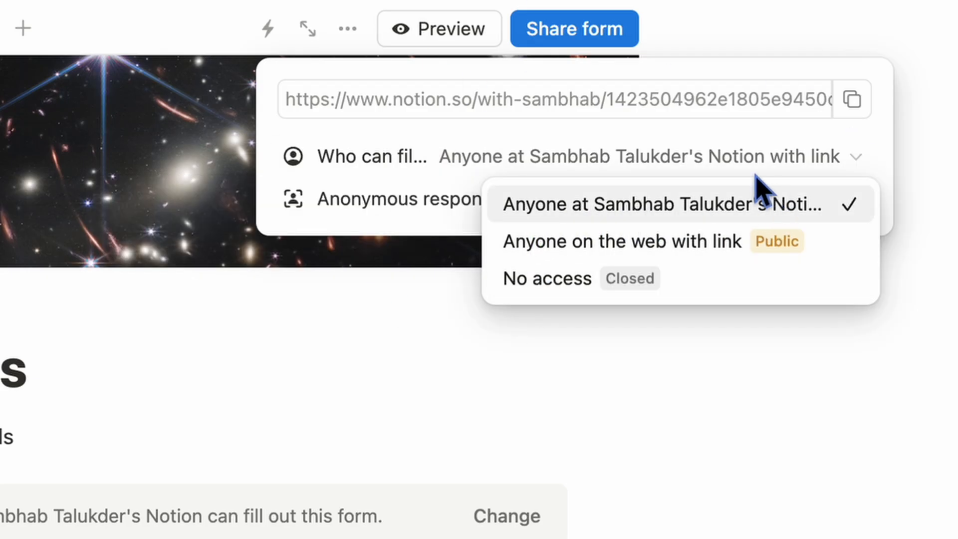
click(646, 249)
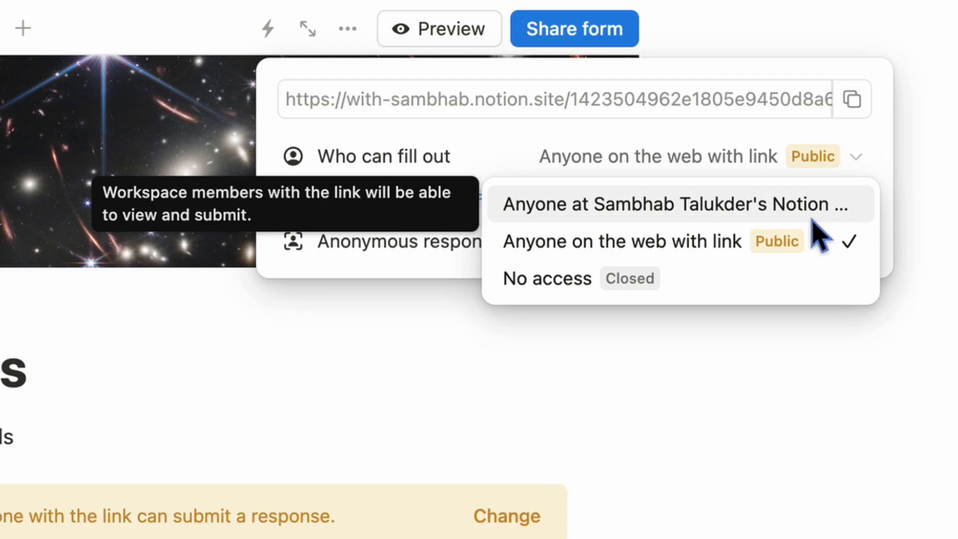
click(786, 254)
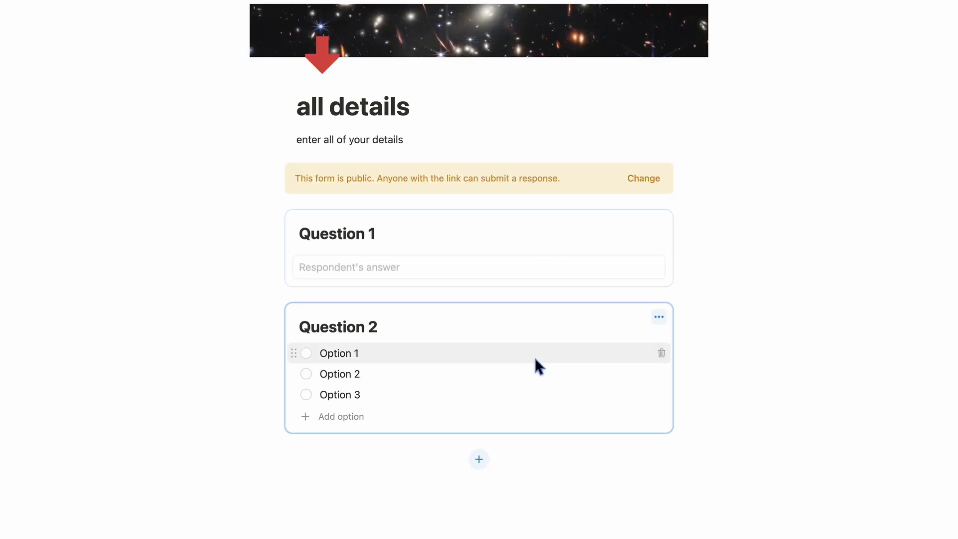
- Delete Question 1 and Question 2, then add a question based on the existing Question 1 property
click(659, 224)
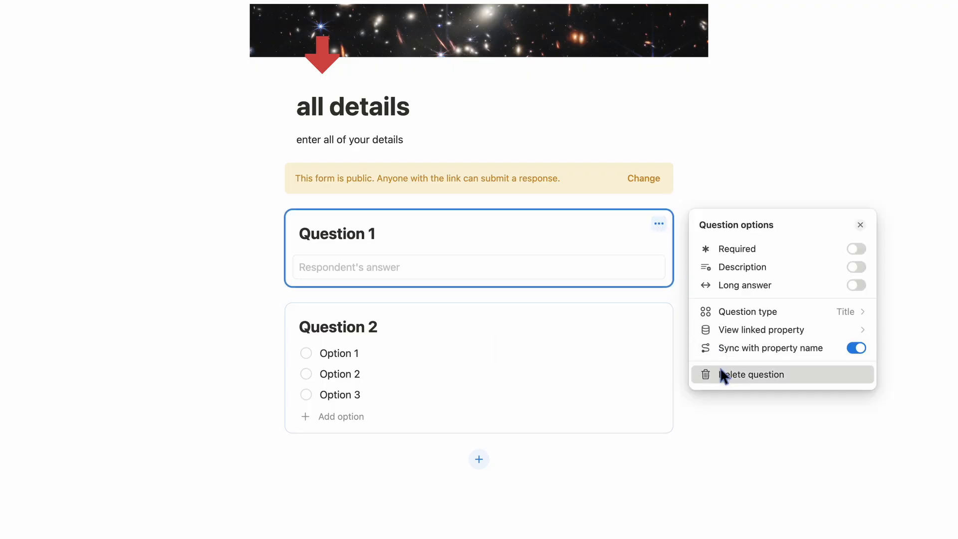
click(723, 372)
click(658, 224)
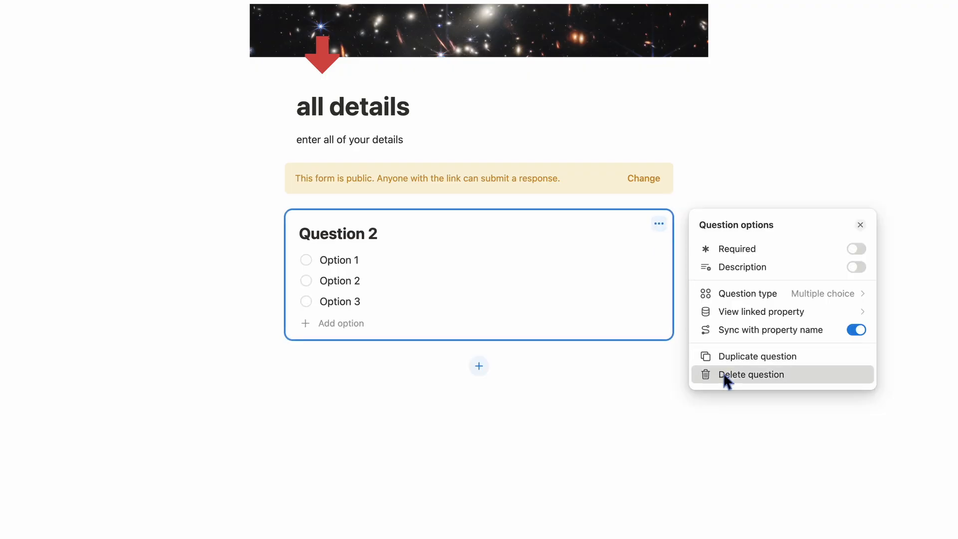
click(725, 375)
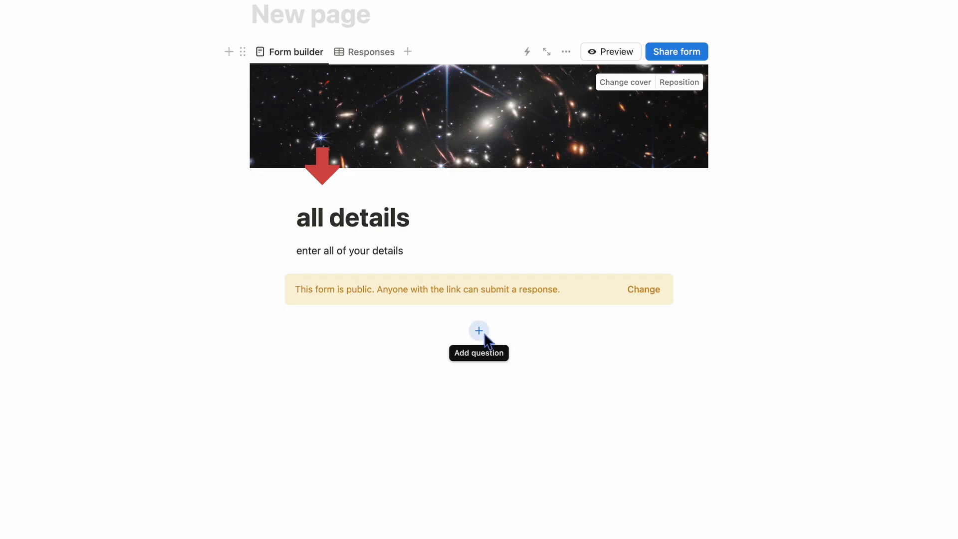
click(479, 331)
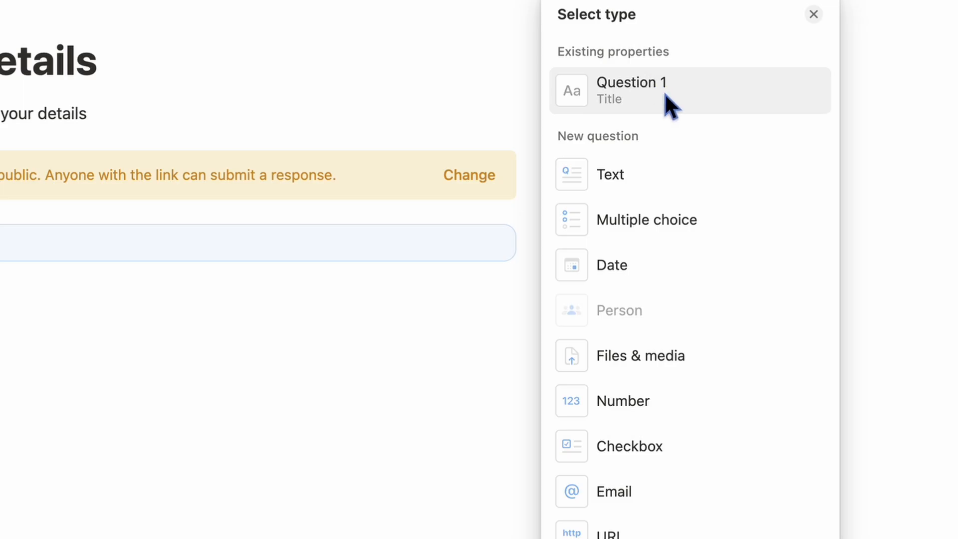
click(669, 105)
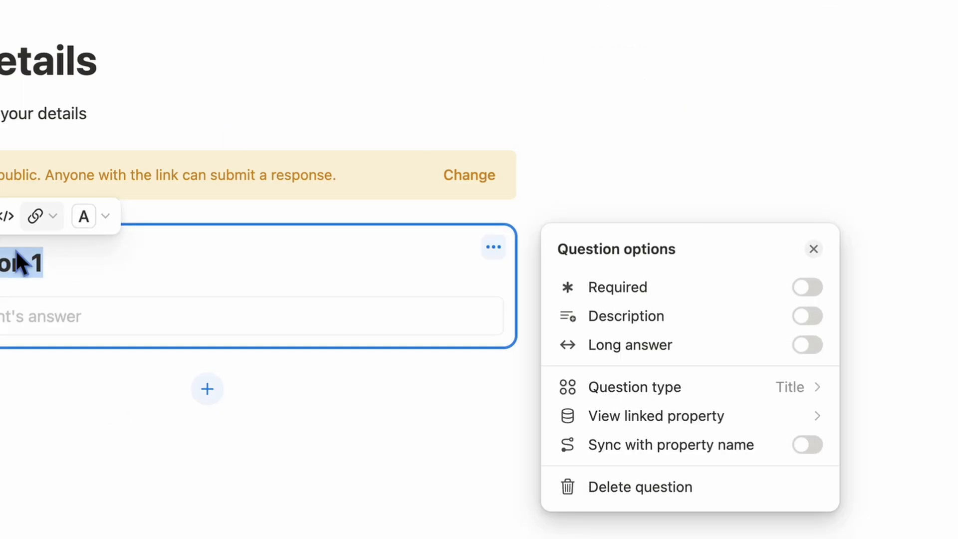
- Retitle the first question 'Name'
double_click(39, 267)
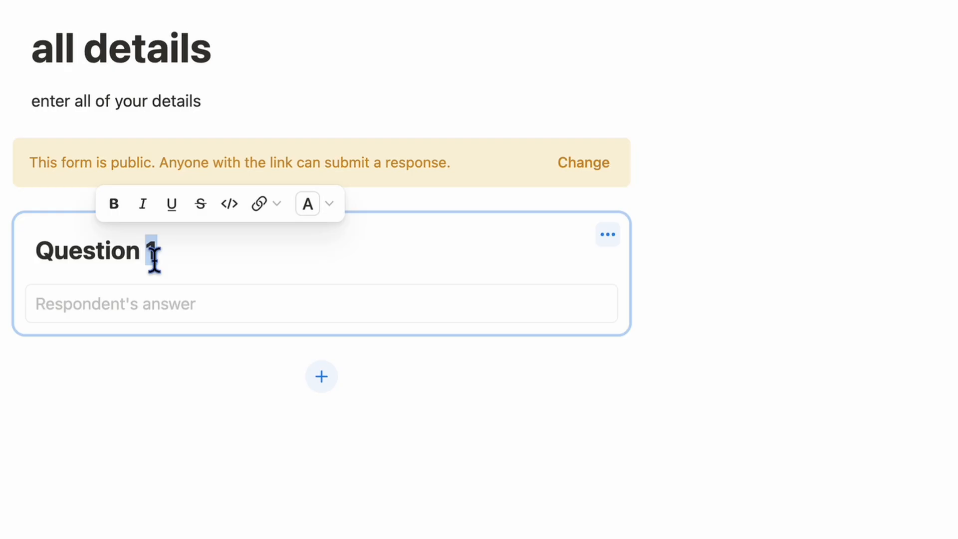
triple_click(154, 258)
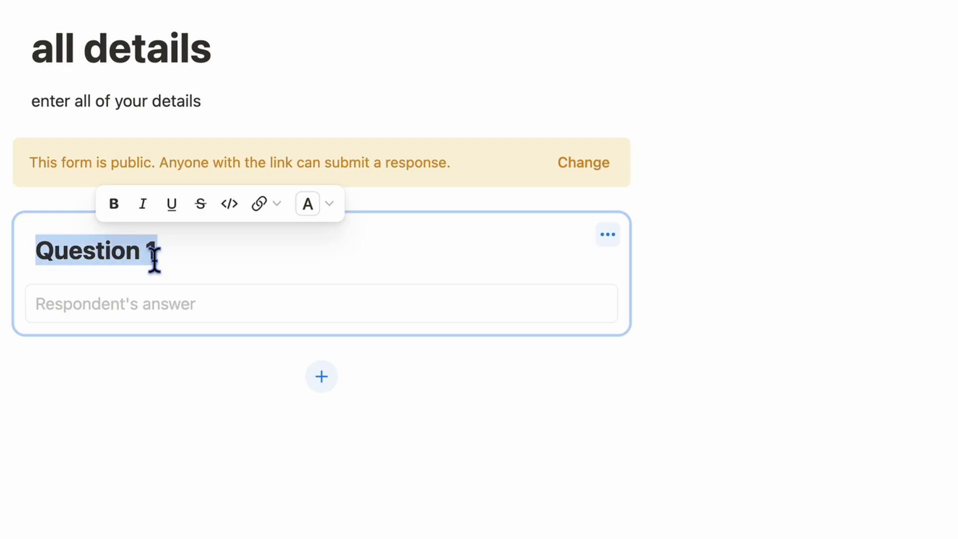
text(Name)
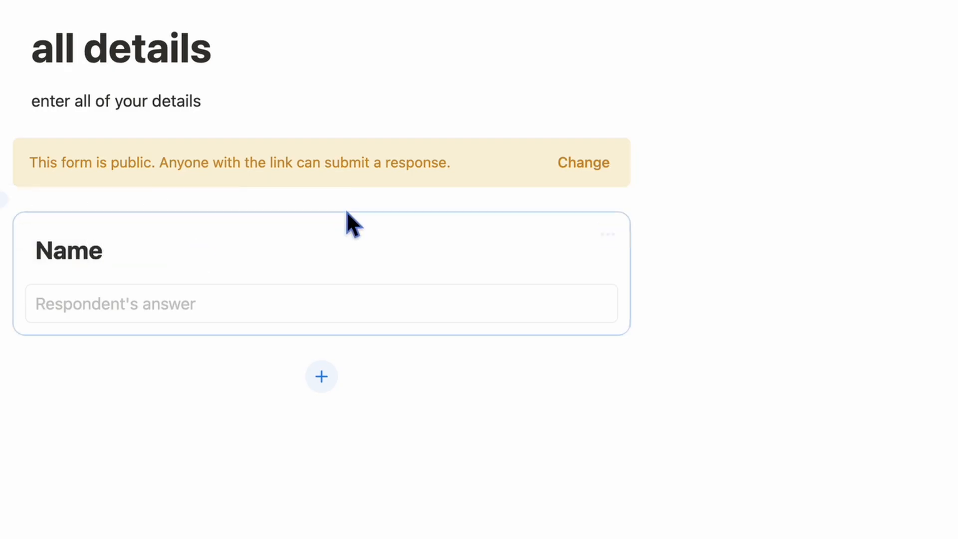
- Make Name required with the description 'enter your first name'
click(608, 234)
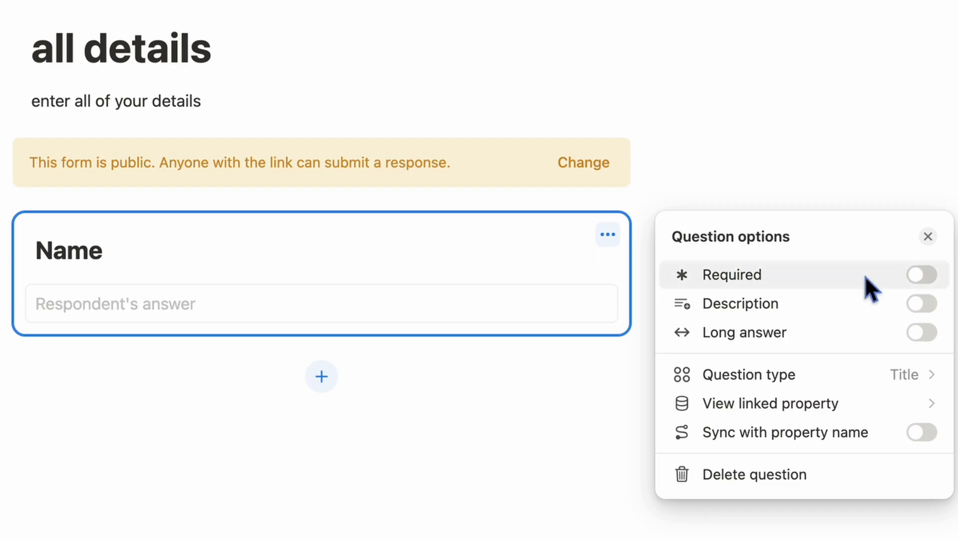
click(922, 275)
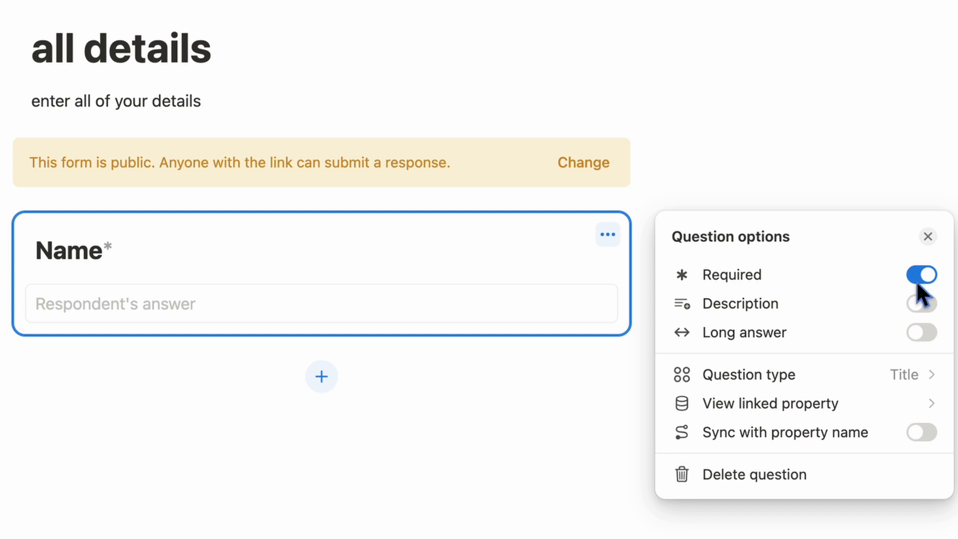
click(921, 302)
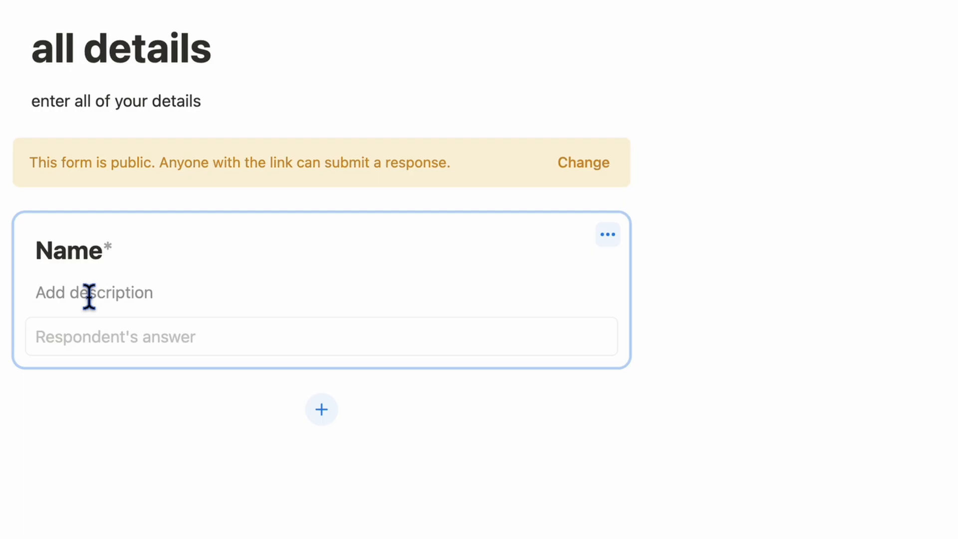
text(engter)
key(BackSpace)
key(BackSpace)
key(BackSpace)
key(BackSpace)
key(BackSpace)
text(ter your first name)
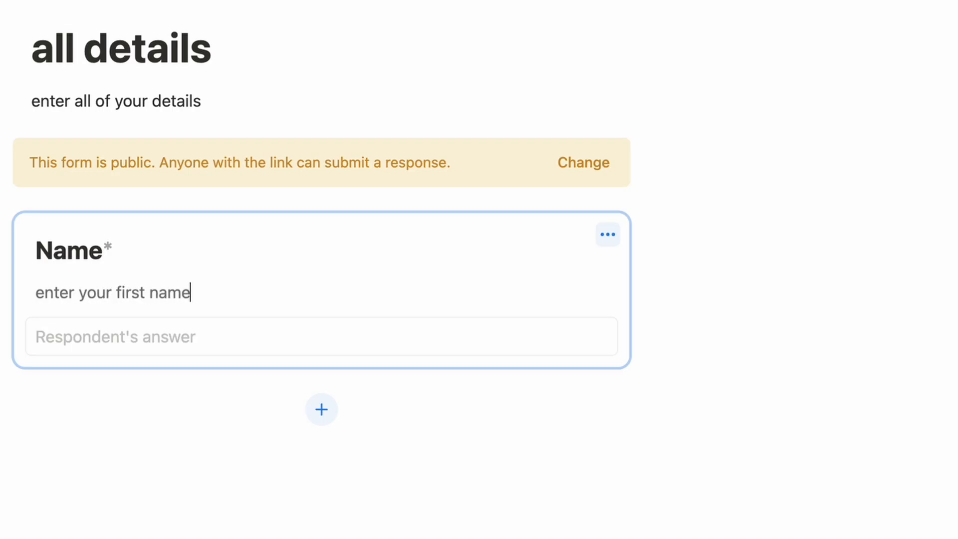
- Turn on Long answer for the Name question and view its linked property
click(608, 235)
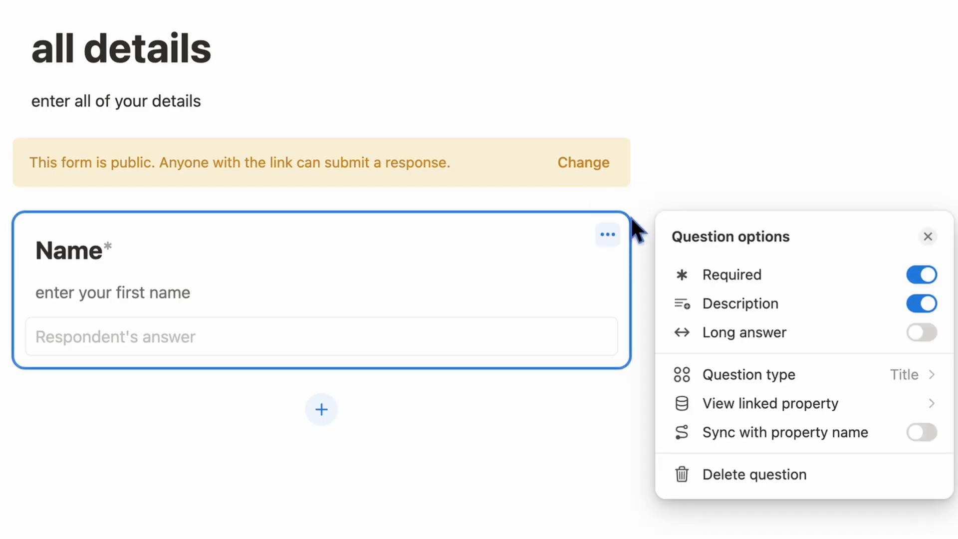
click(929, 336)
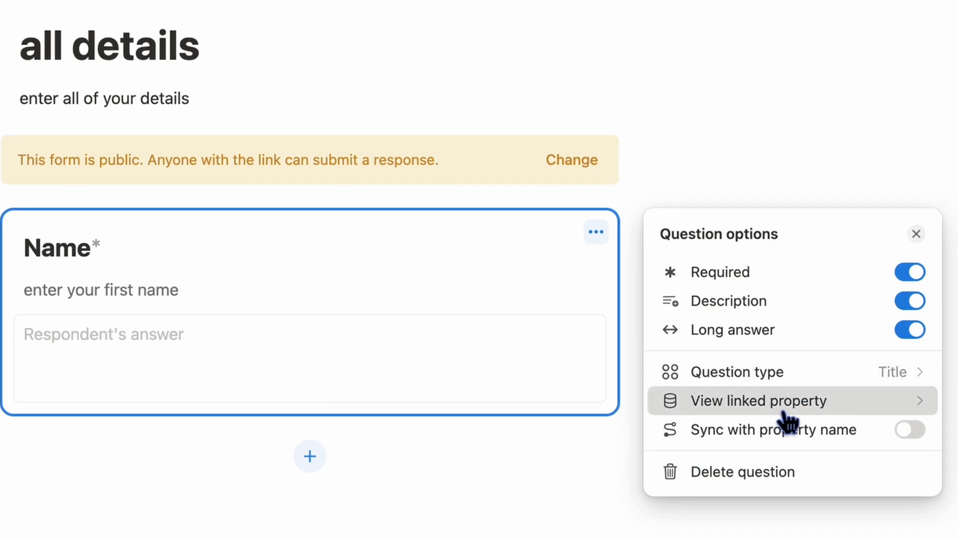
click(724, 403)
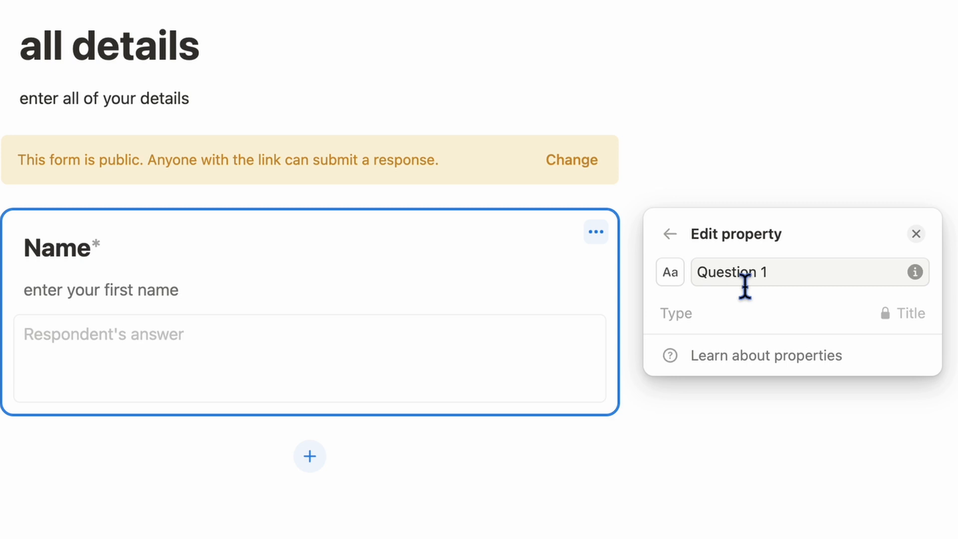
click(670, 234)
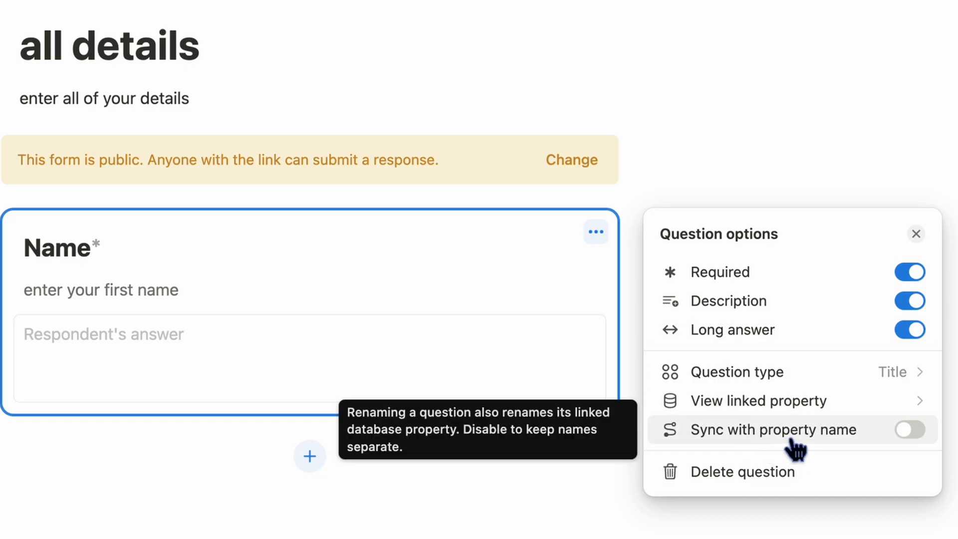
click(746, 402)
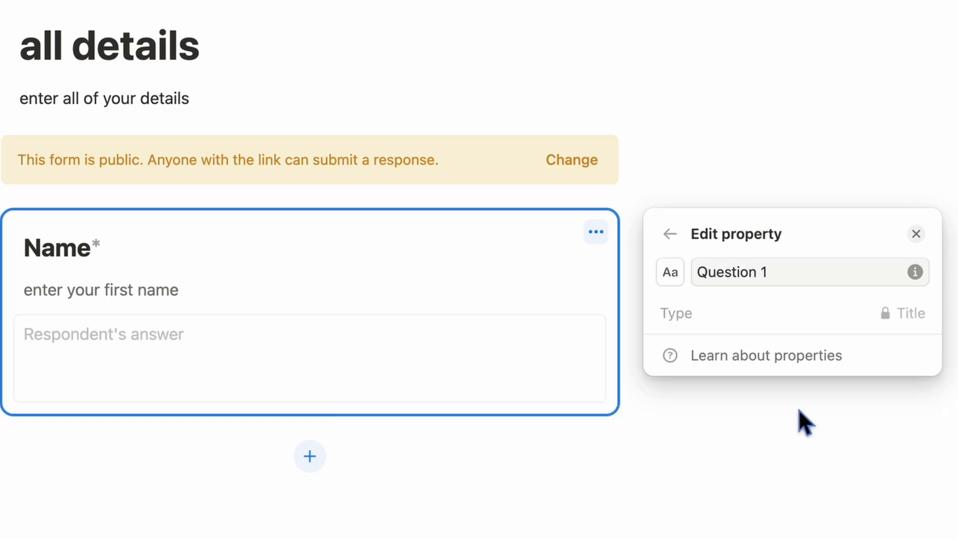
- Rename the linked property from 'Question 1' to 'first name' and sync the question
triple_click(753, 279)
text(name)
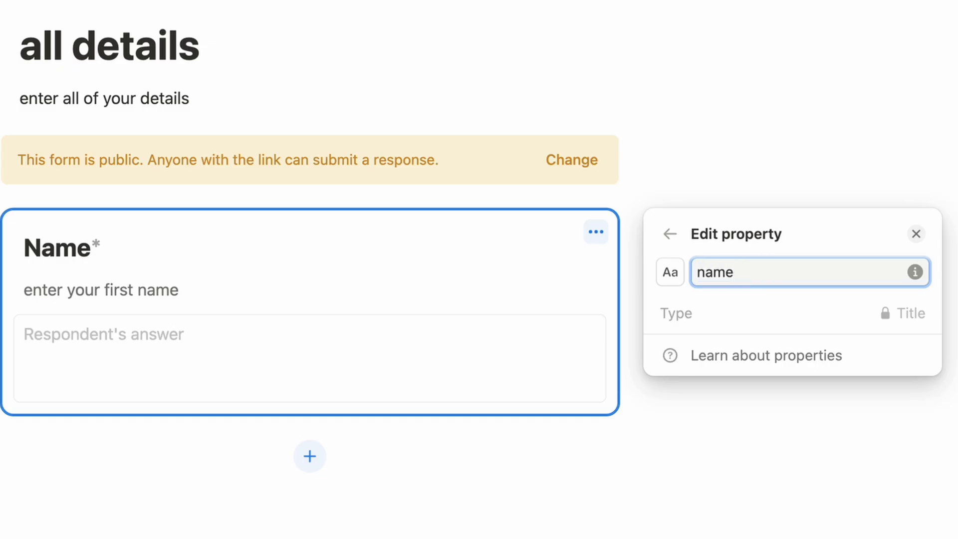
click(698, 272)
text(first)
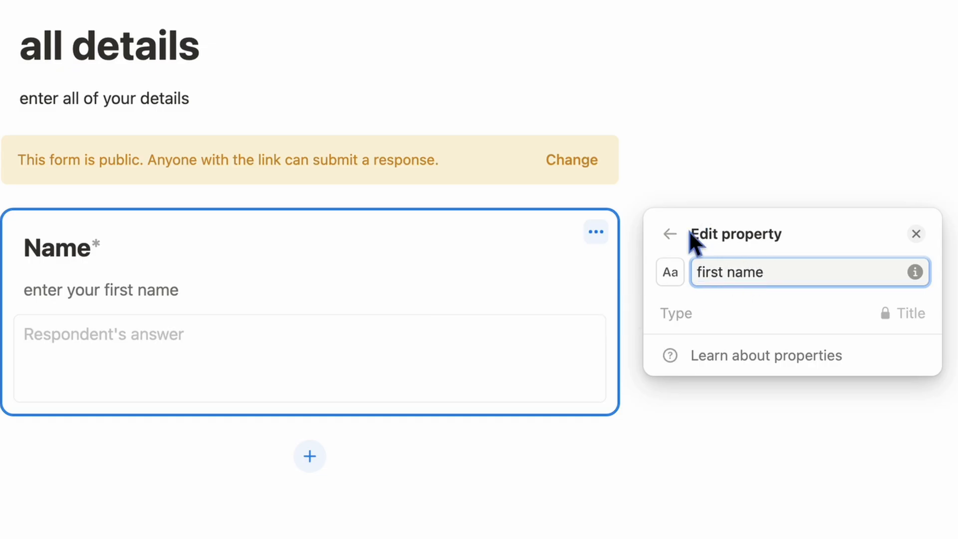
click(669, 234)
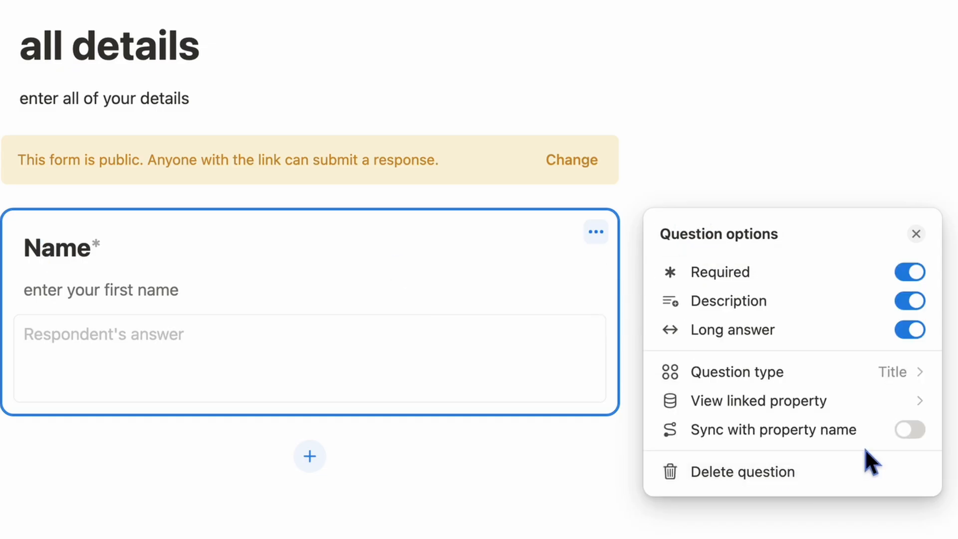
click(906, 434)
- Check the Responses table, then return to the form builder
click(279, 138)
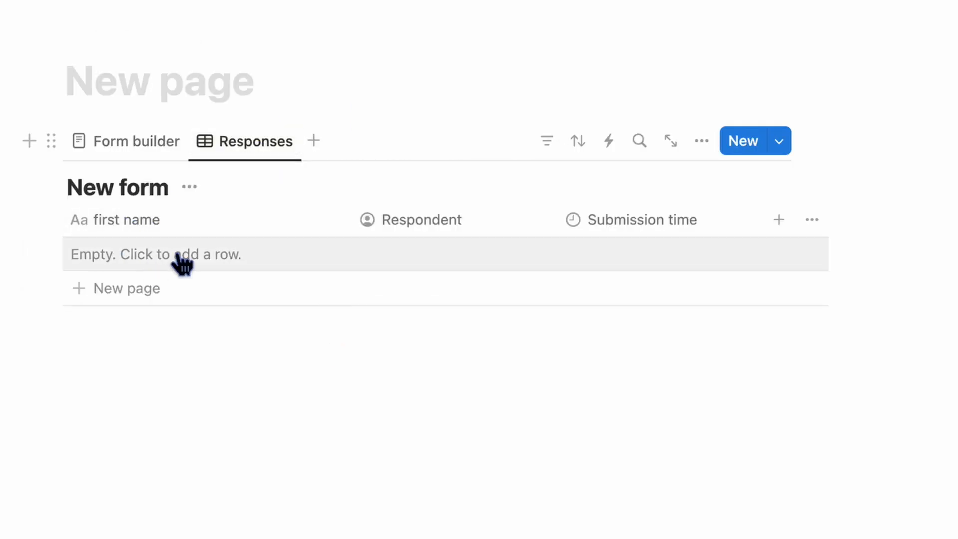
click(156, 145)
scroll(180, 504, down, 6)
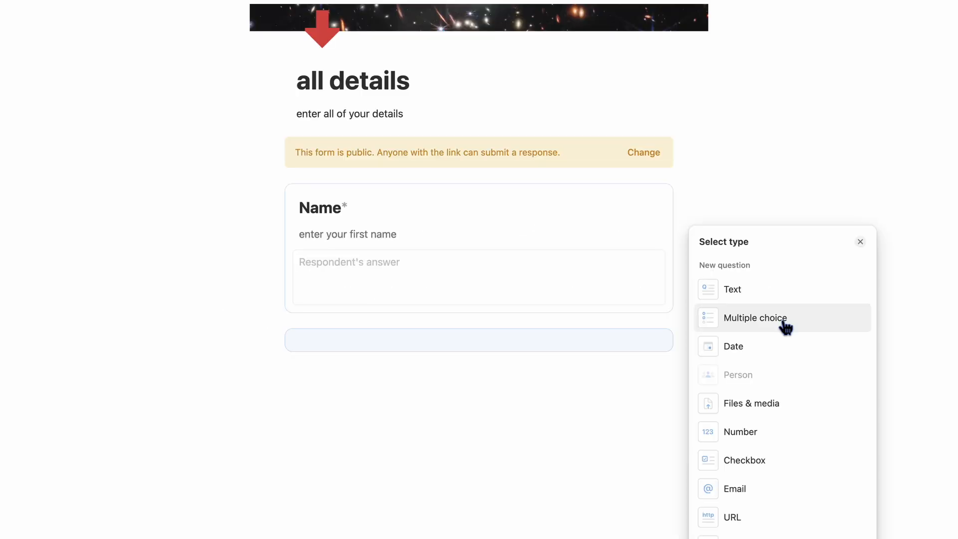
- Add a multiple choice question titled 'Age'
click(782, 318)
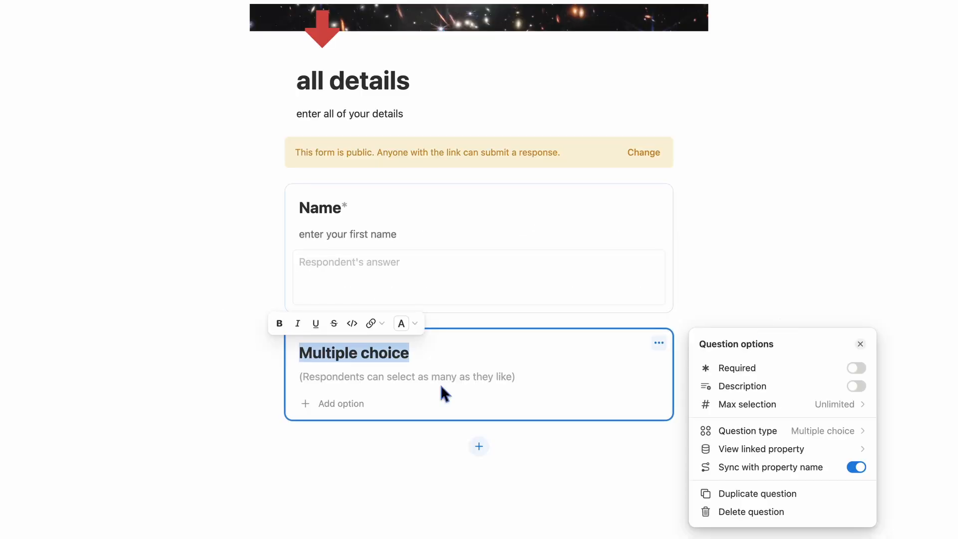
click(371, 362)
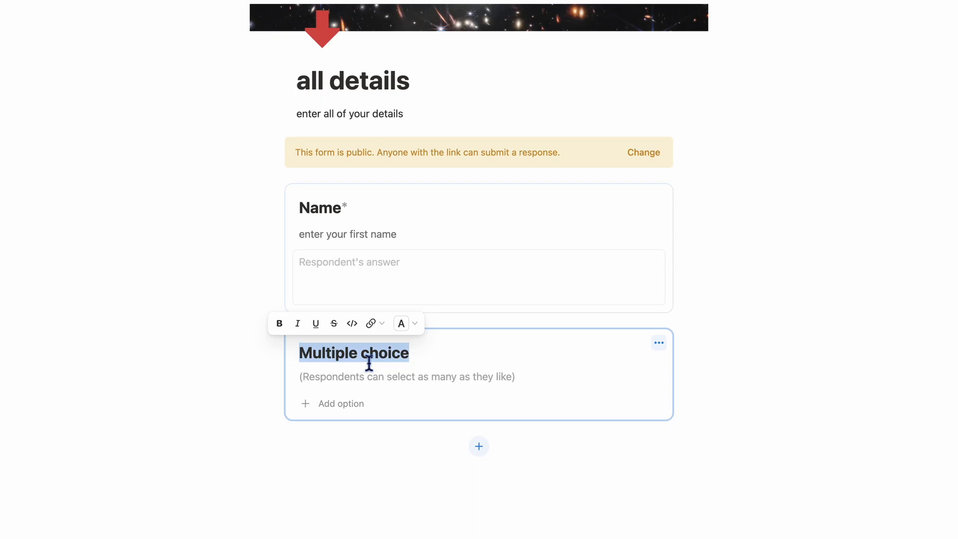
double_click(369, 359)
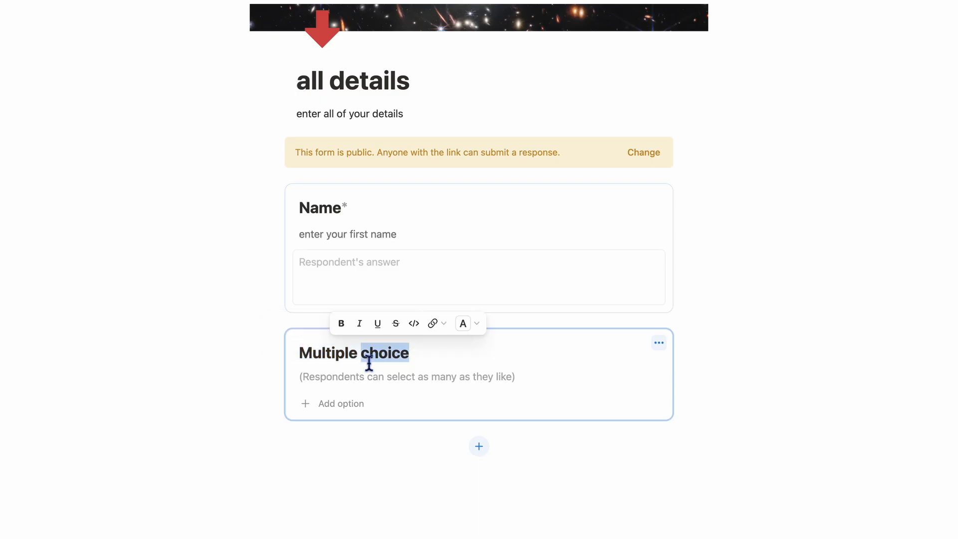
triple_click(370, 360)
text(Age)
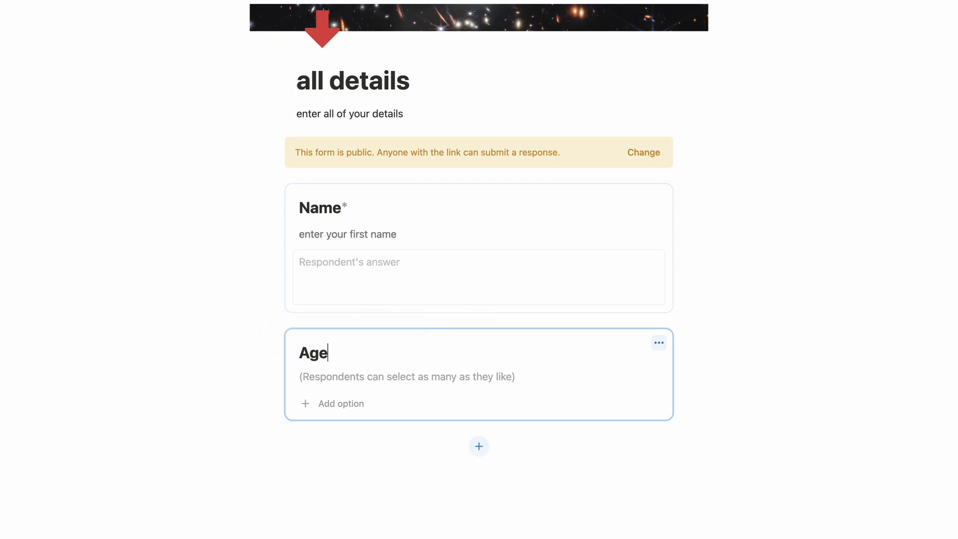
- Add Age options 'under 18', 'above 18', 'above 30' and 'above 45'
click(343, 410)
text(u)
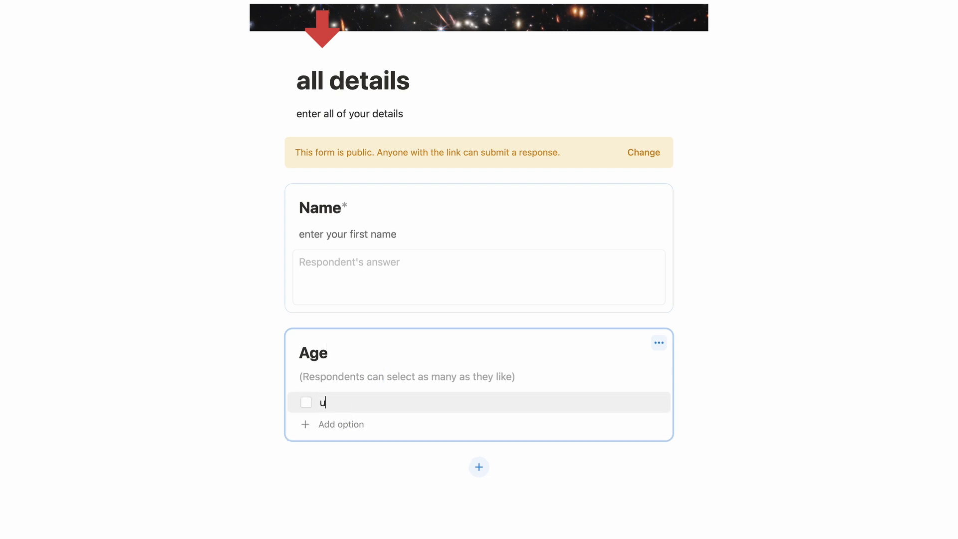
text(nder 18)
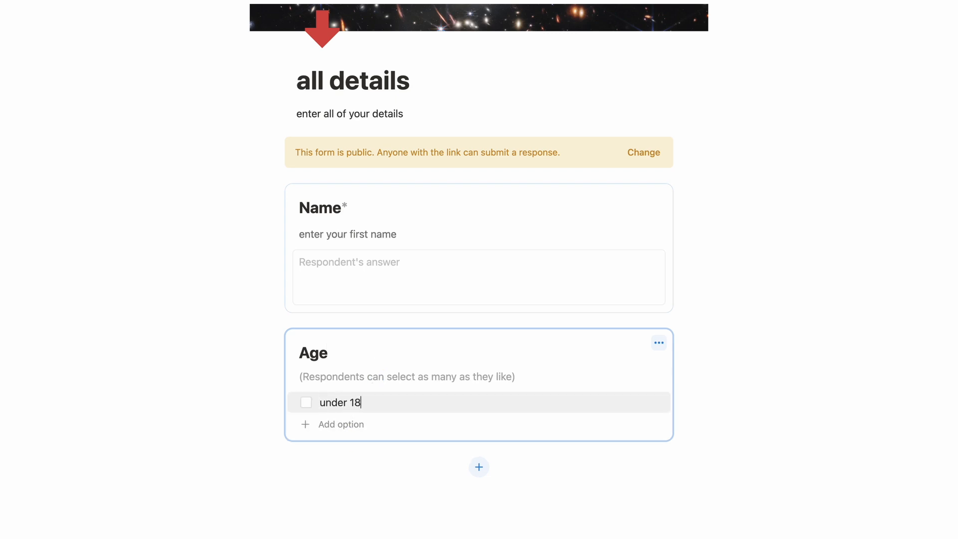
click(334, 425)
text(above 18)
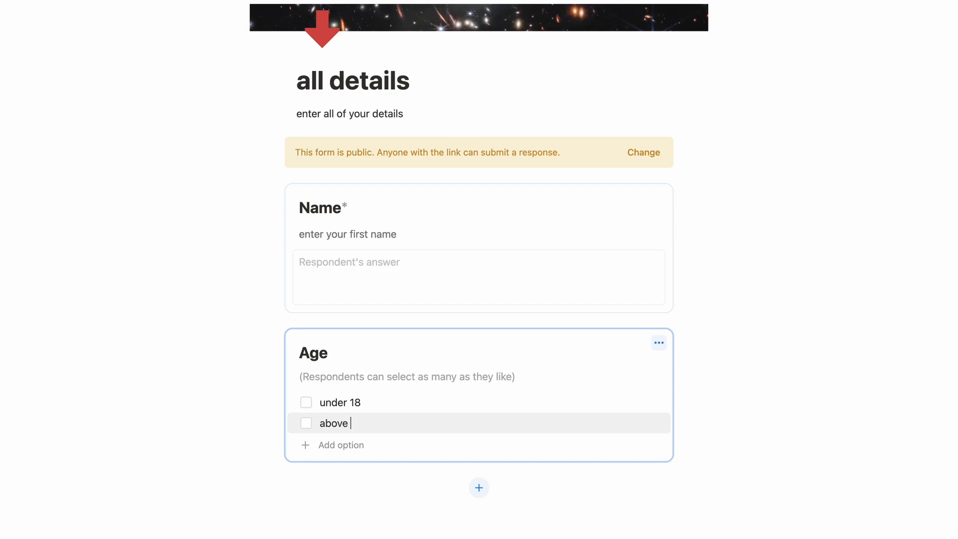
click(339, 445)
text(a)
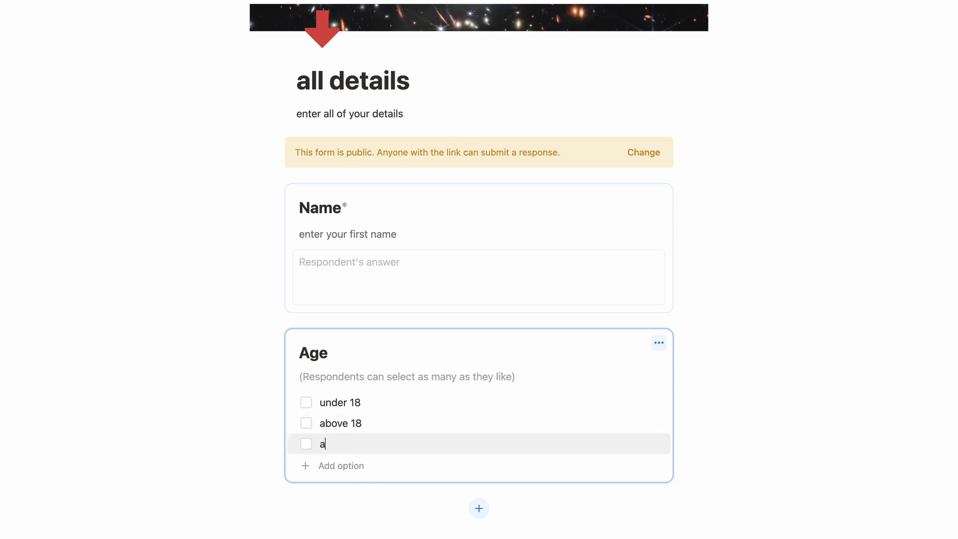
text(bove 30)
click(334, 466)
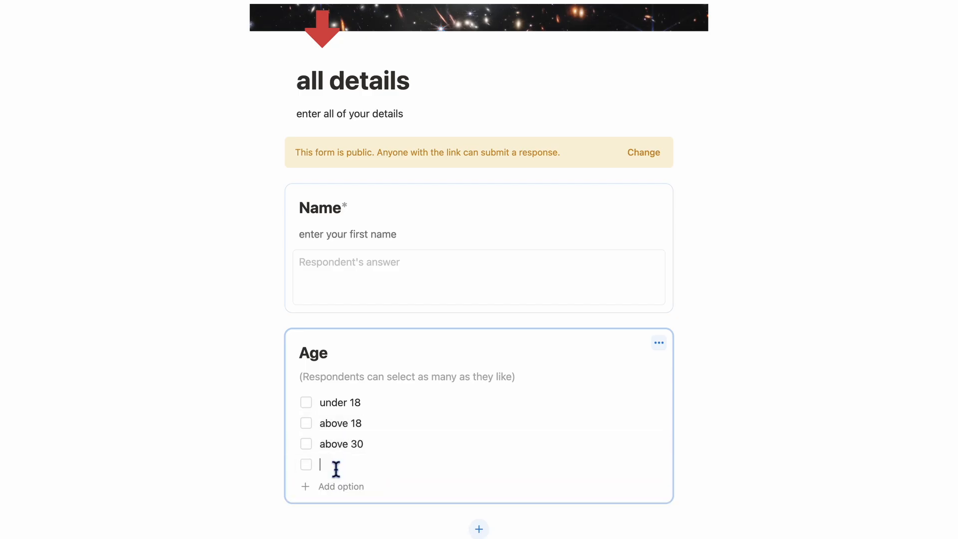
text(above 45)
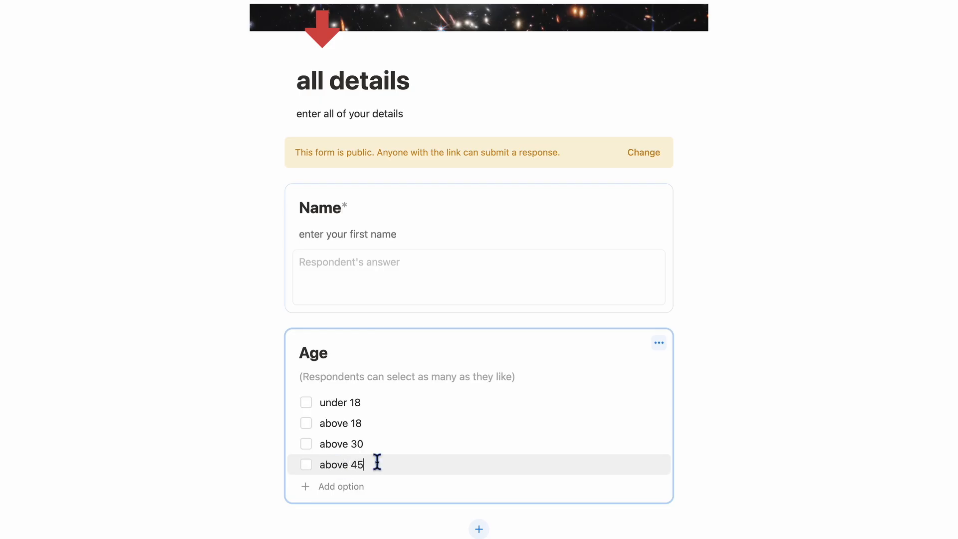
- Make Age required with the description 'enter your correct age'
click(658, 347)
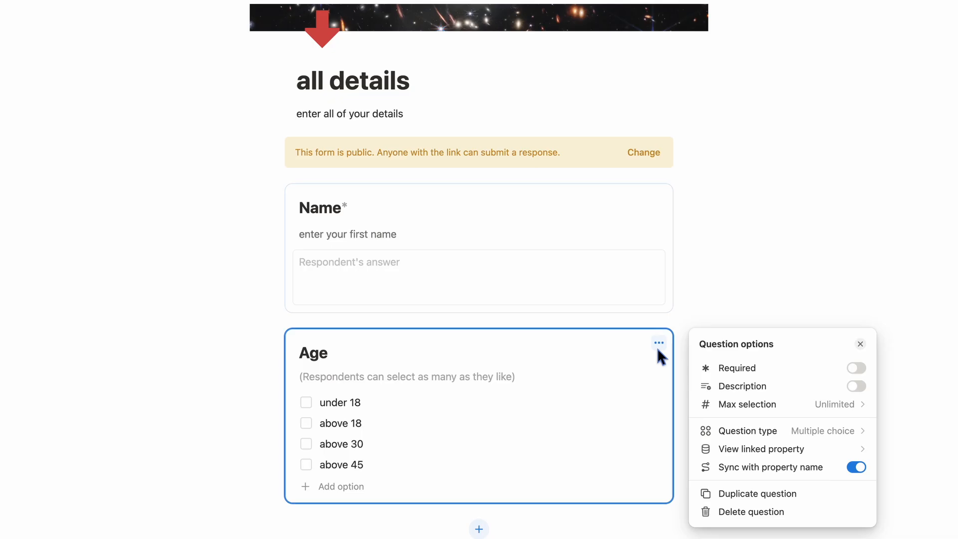
click(857, 369)
click(863, 389)
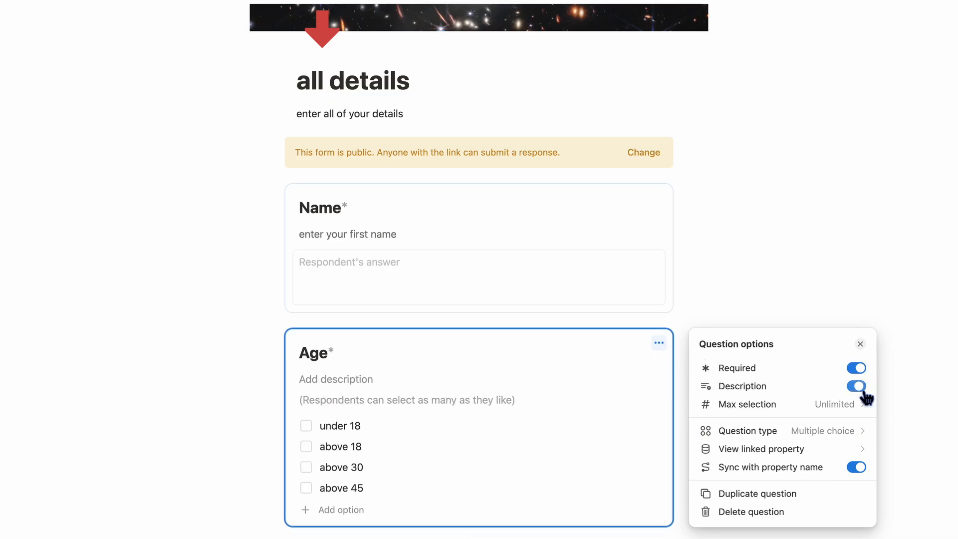
click(319, 380)
text(en)
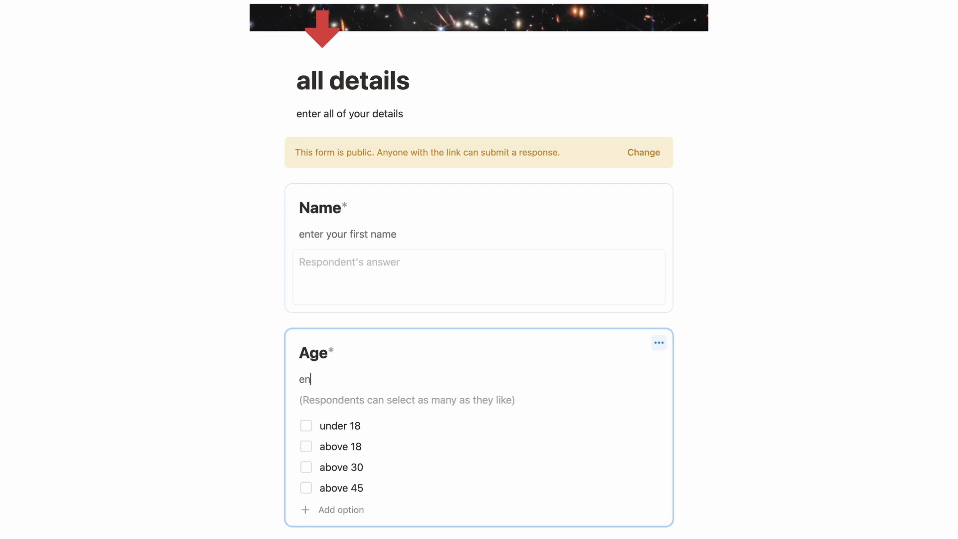
text(ter your correct age)
- Limit Age to a single selection and review its question type and linked property
click(659, 343)
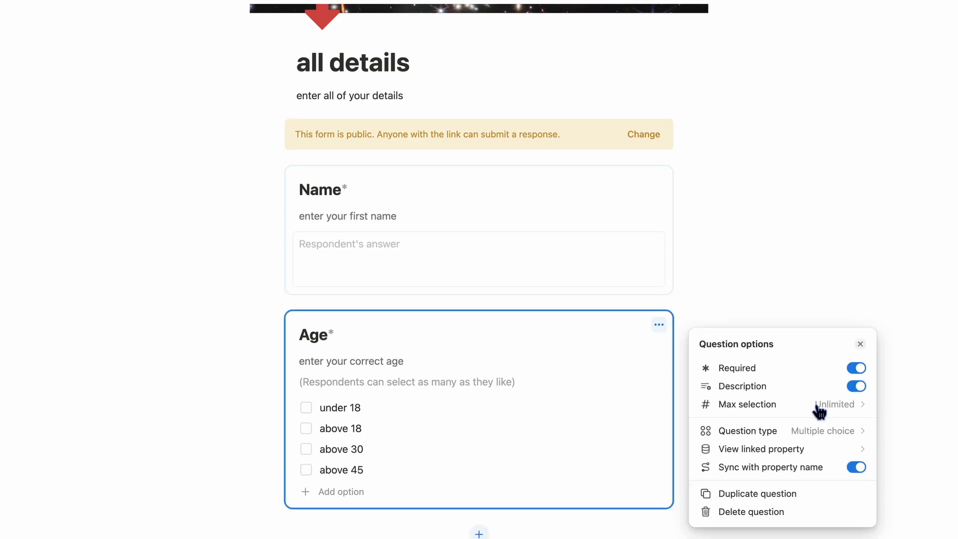
click(819, 408)
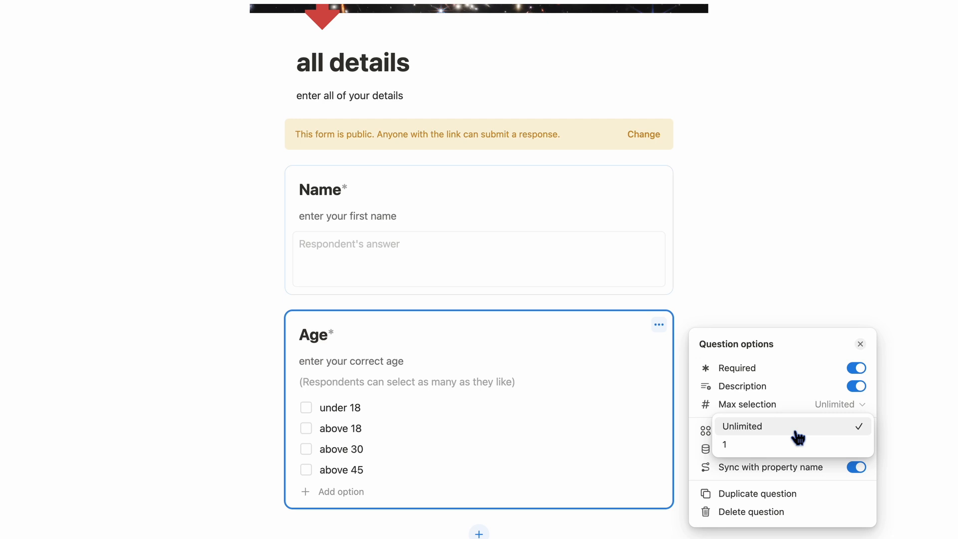
click(792, 445)
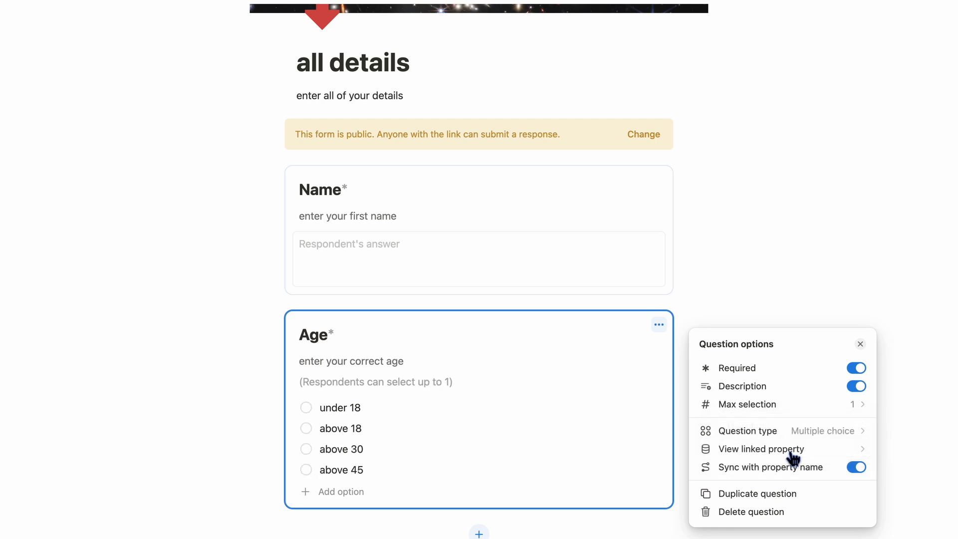
click(818, 431)
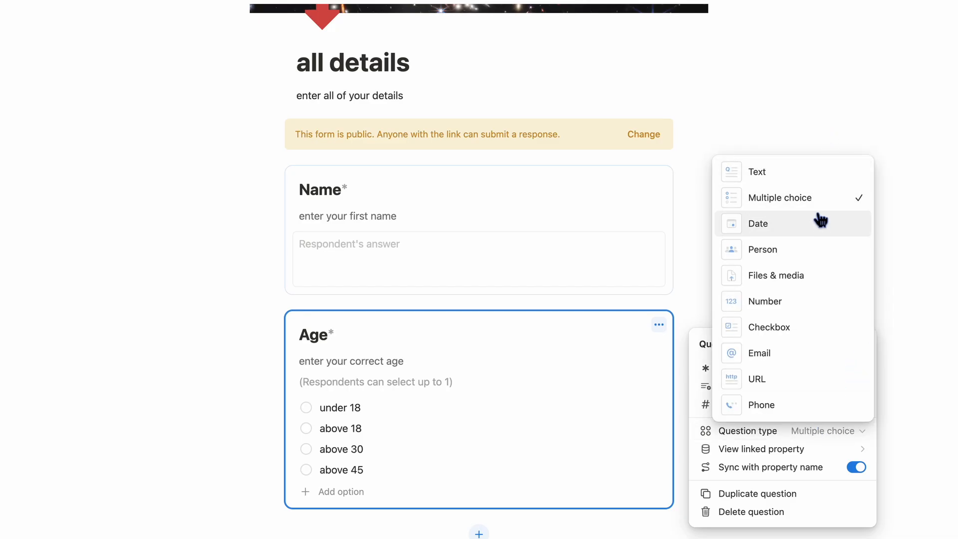
click(801, 430)
click(840, 449)
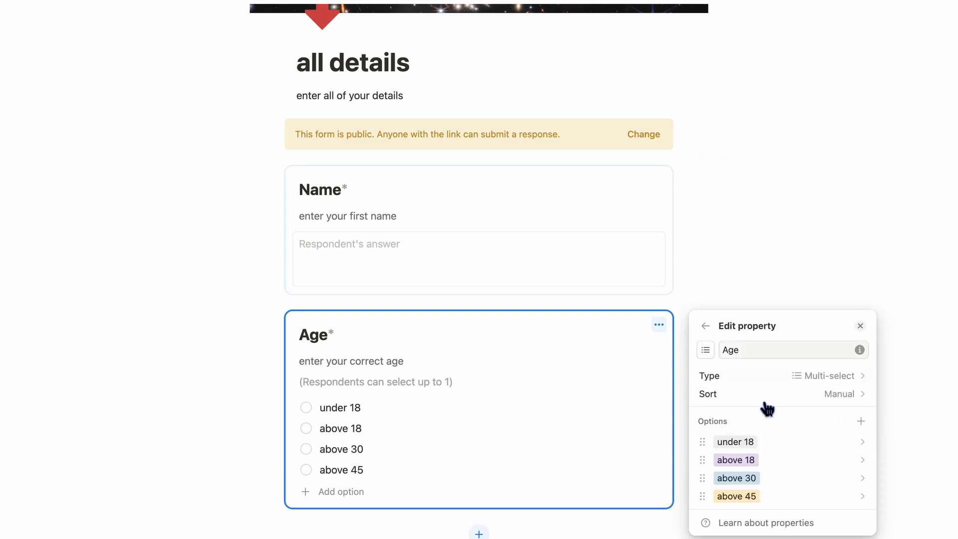
click(706, 326)
scroll(549, 449, down, 3)
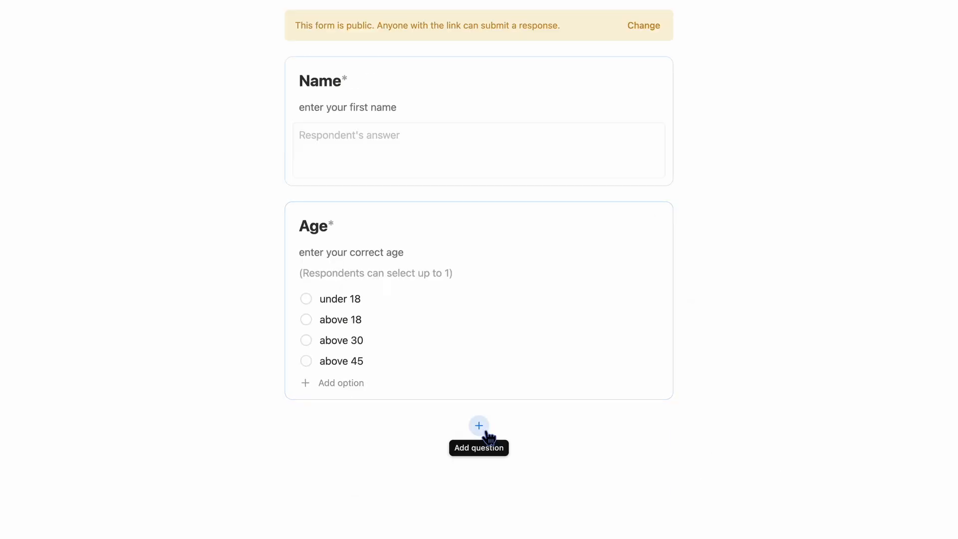
- Add a Date question below Age and retitle it 'Date of Birth'
click(480, 428)
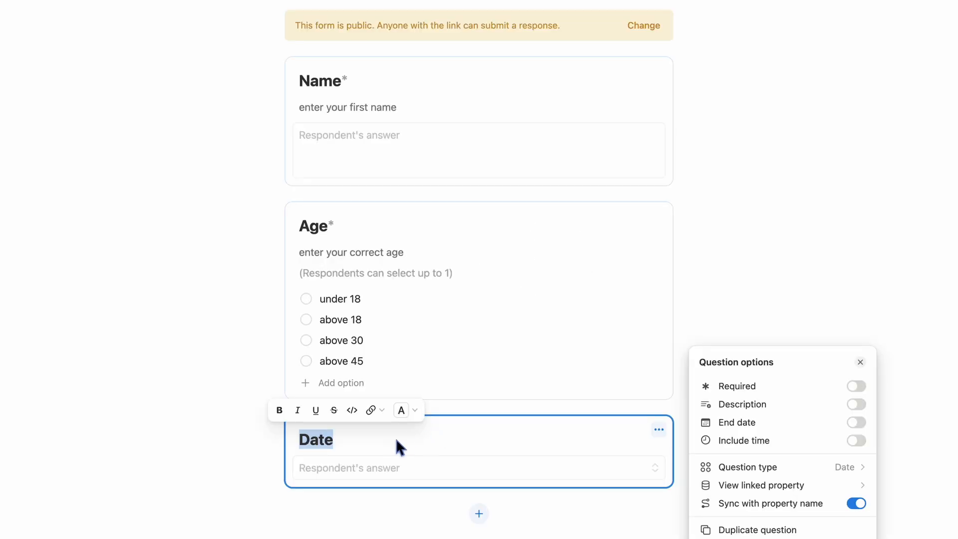
click(395, 439)
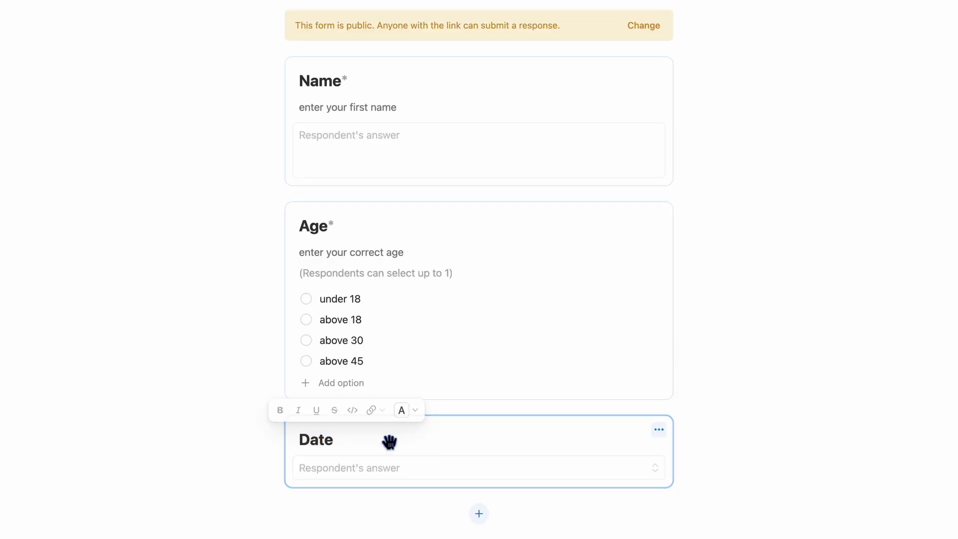
click(304, 443)
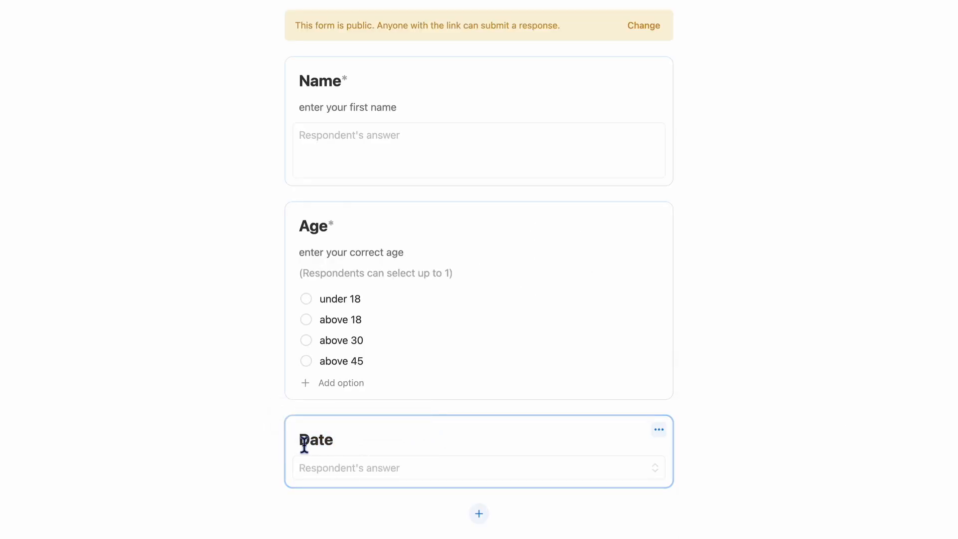
click(343, 437)
scroll(344, 429, down, 4)
click(360, 259)
click(347, 258)
click(336, 262)
click(350, 260)
click(331, 260)
text(of Birth)
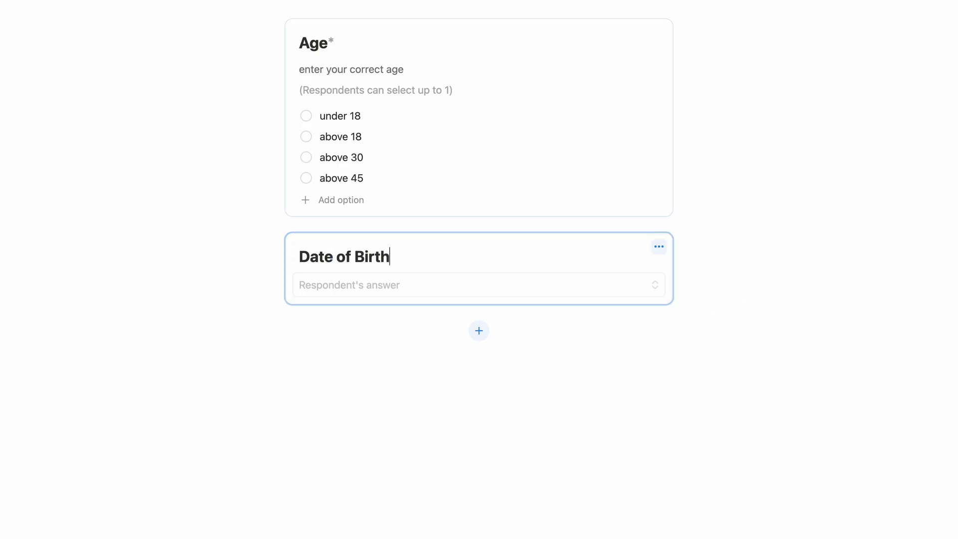
- Make Date of Birth required with Include time turned on
click(659, 246)
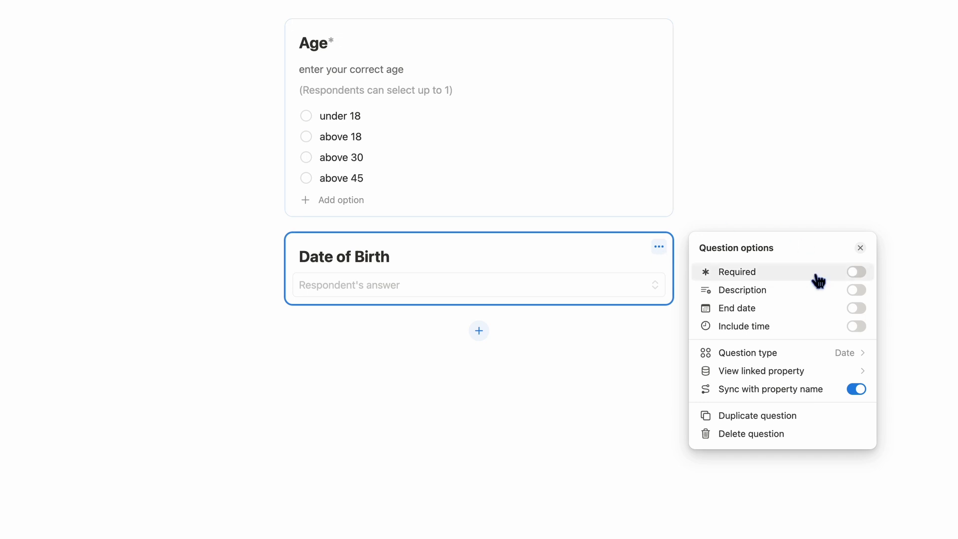
click(857, 272)
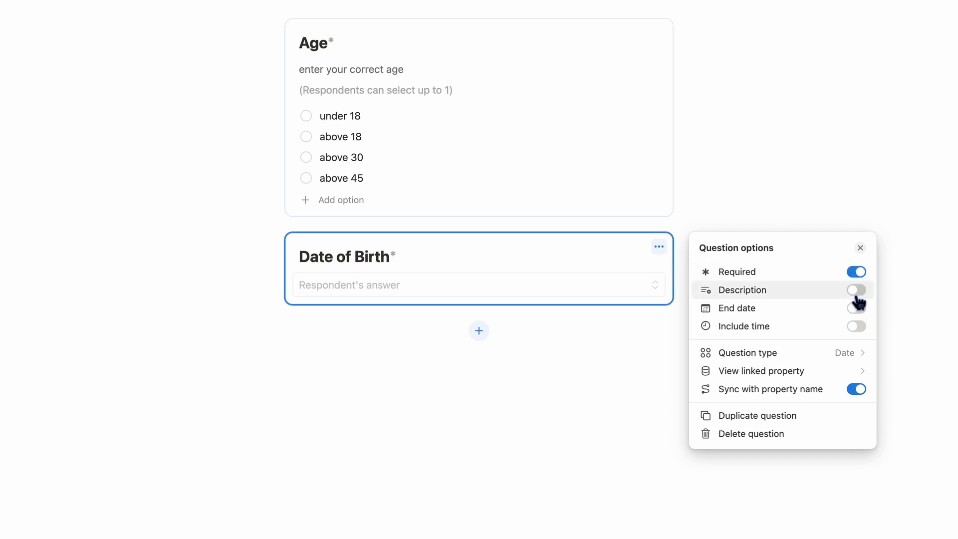
click(865, 328)
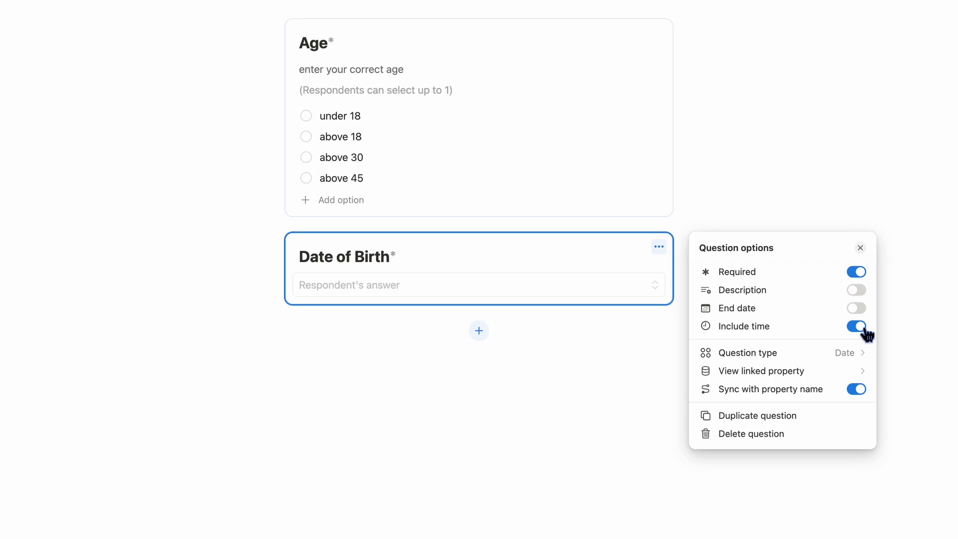
click(845, 354)
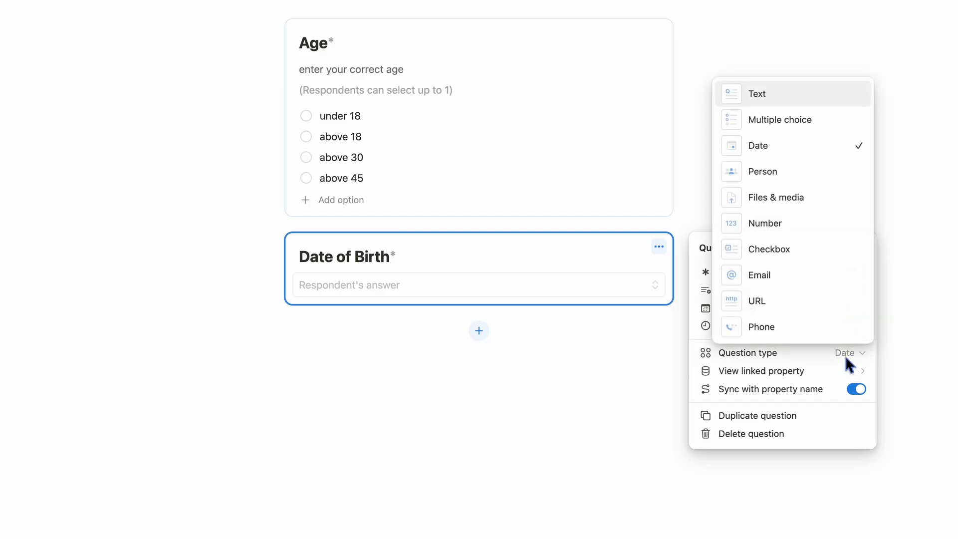
click(824, 375)
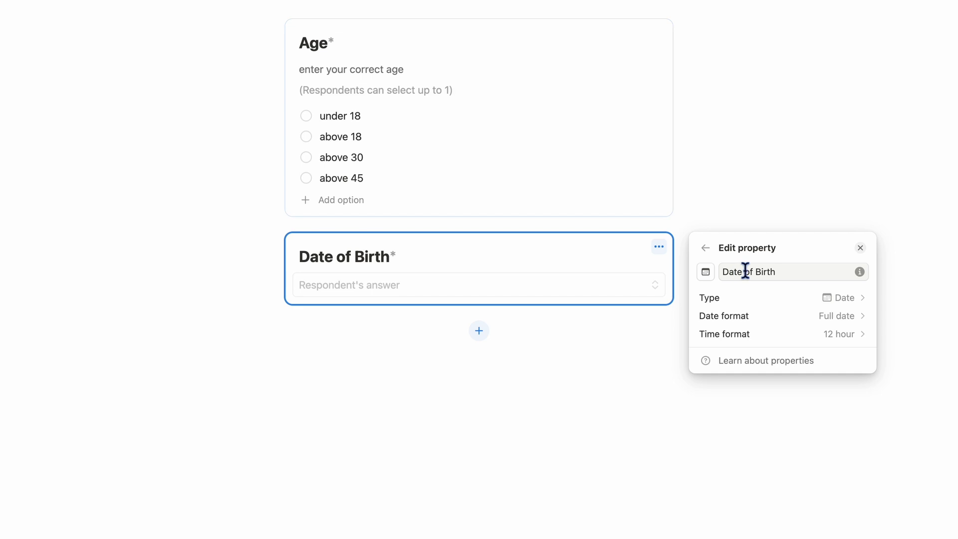
click(709, 248)
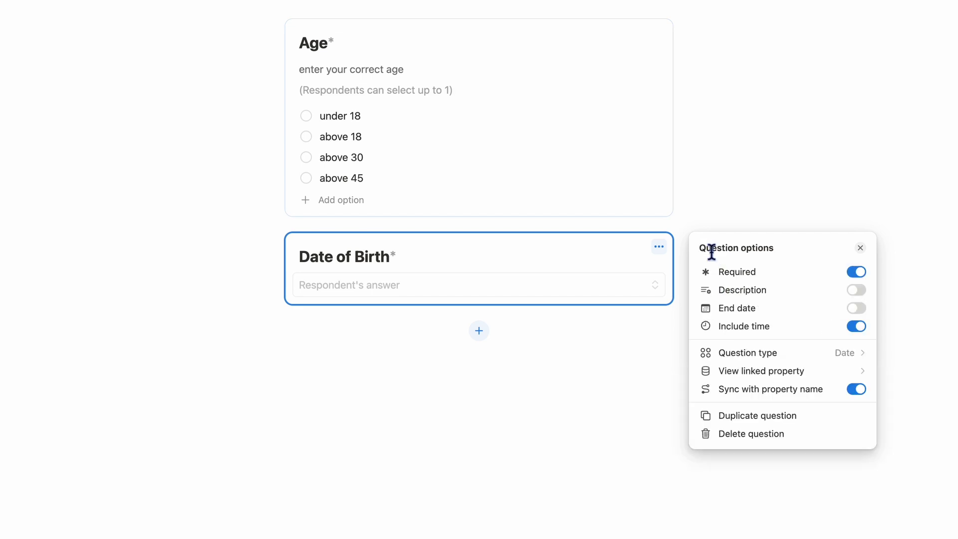
click(497, 387)
click(480, 332)
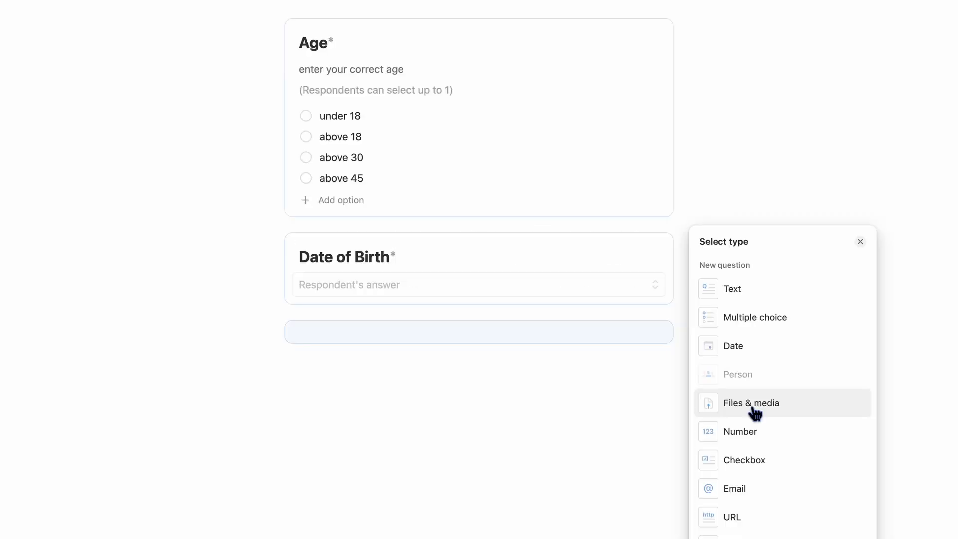
- Make the new question a Files & media upload titled 'Passport size photograph'
click(752, 405)
click(398, 350)
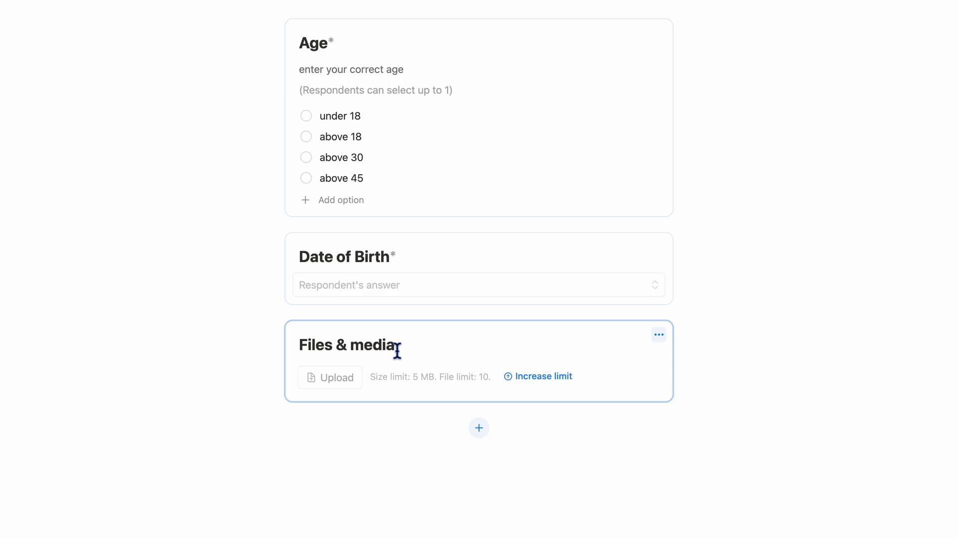
triple_click(351, 350)
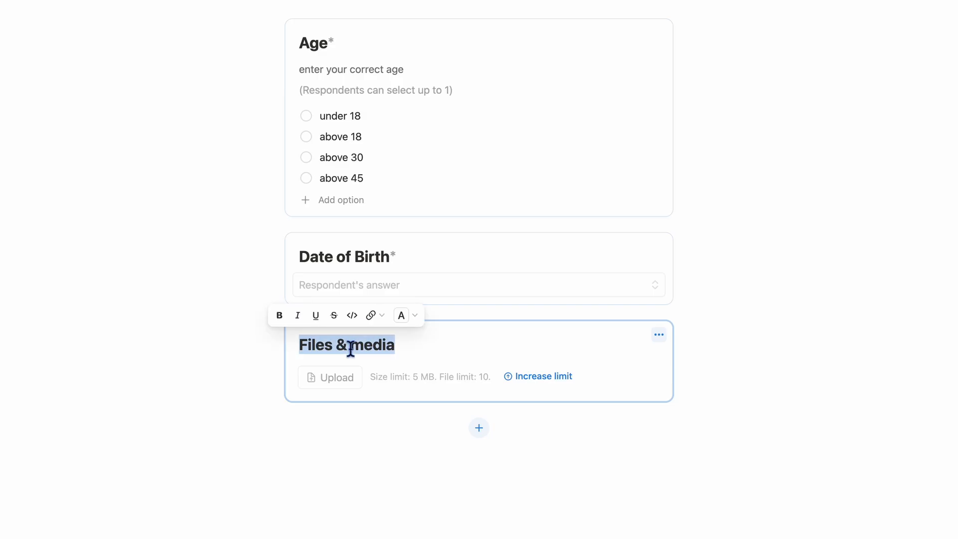
text(p)
key(BackSpace)
text(PAs)
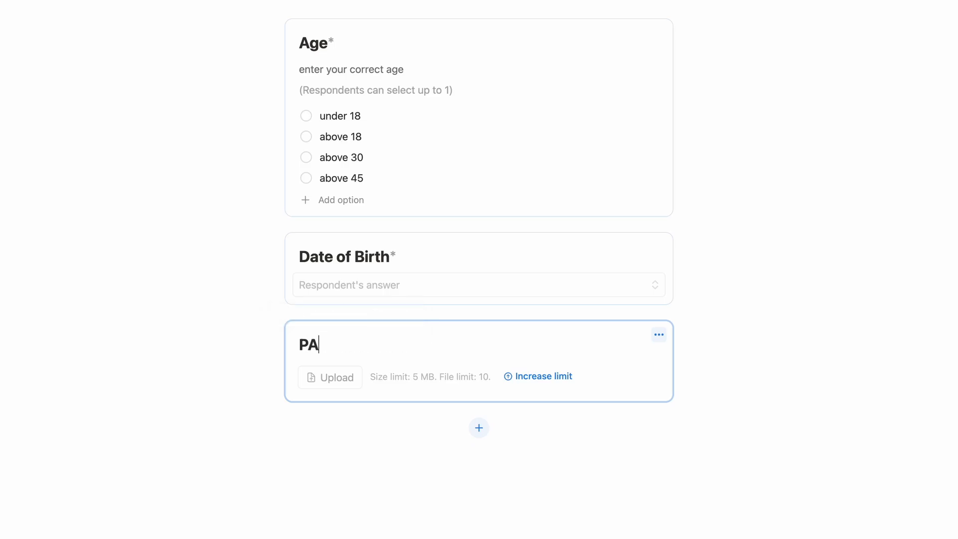
key(BackSpace)
key(BackSpace)
text(assport)
text( six)
text(e )
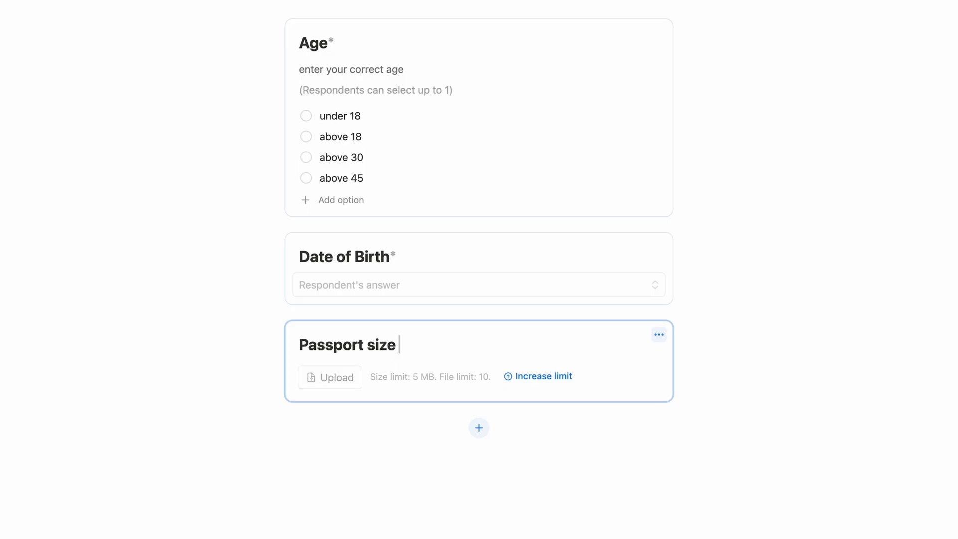
text(photograph)
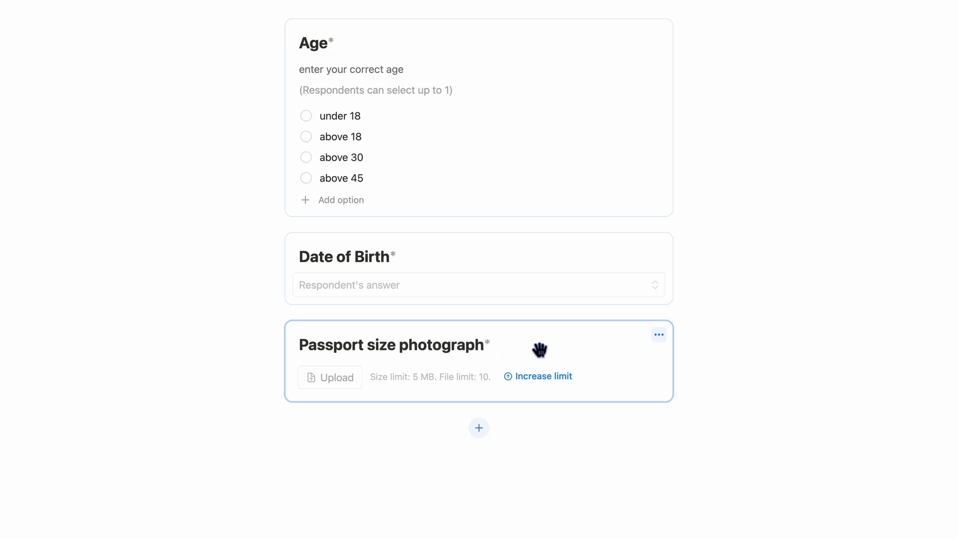
- Add a description to the passport question, then remove it again
click(659, 335)
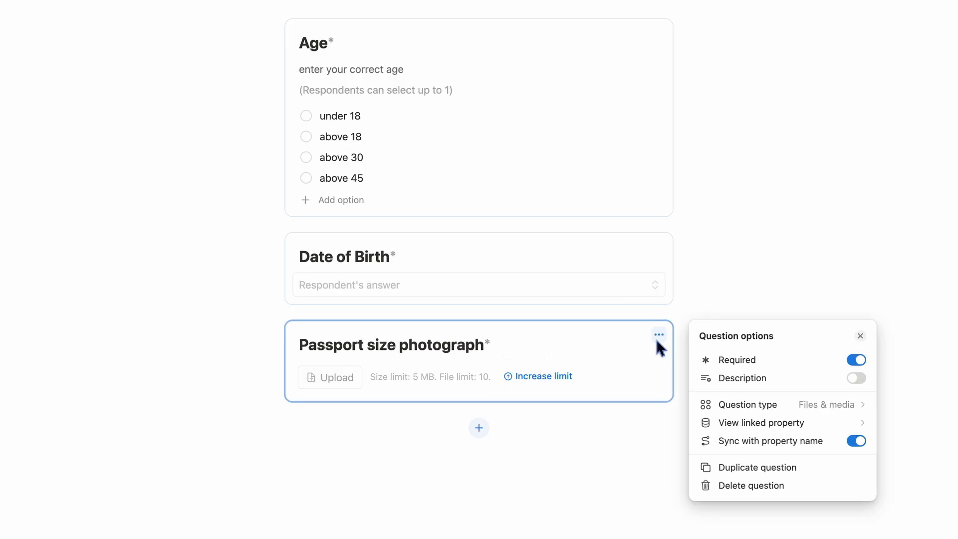
click(856, 380)
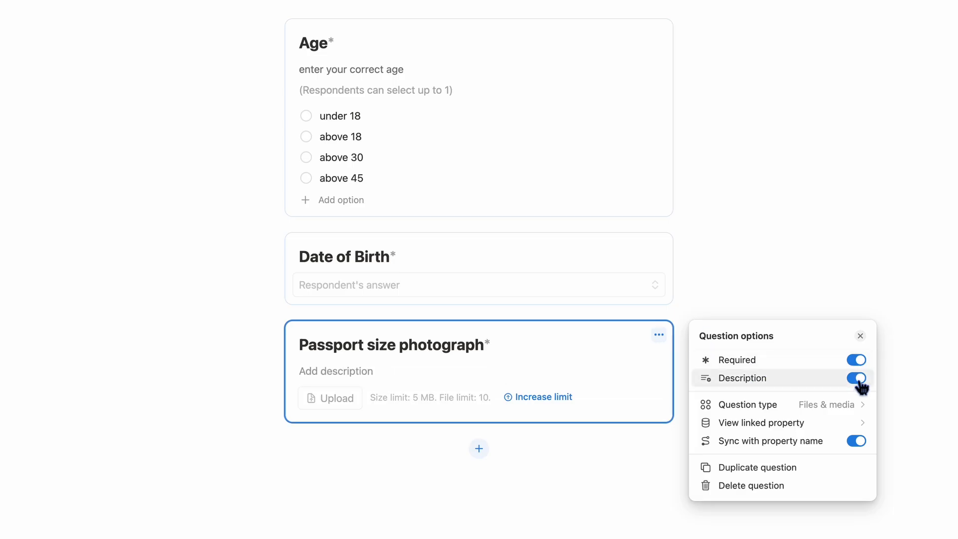
click(860, 382)
click(637, 379)
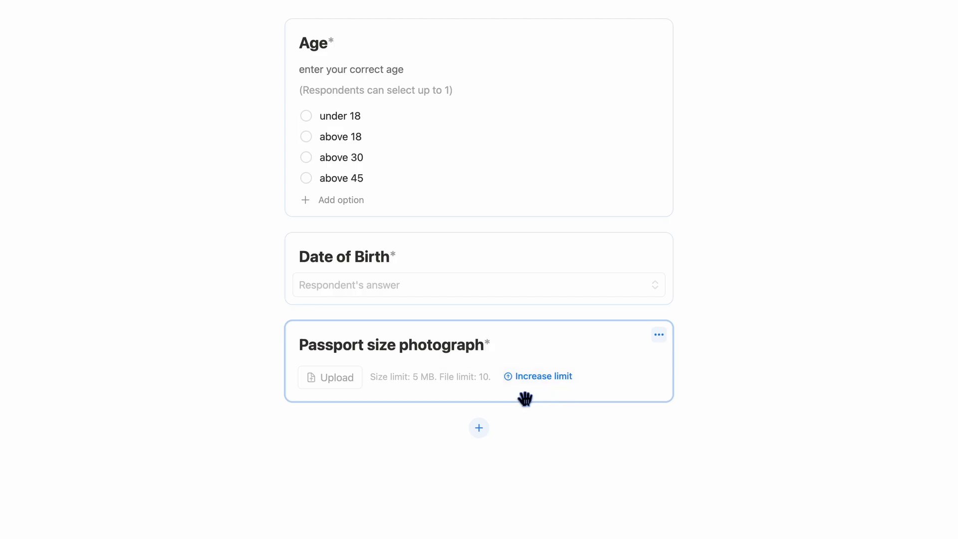
- Title the new question 'Phone Number' and make it required
scroll(595, 307, down, 2)
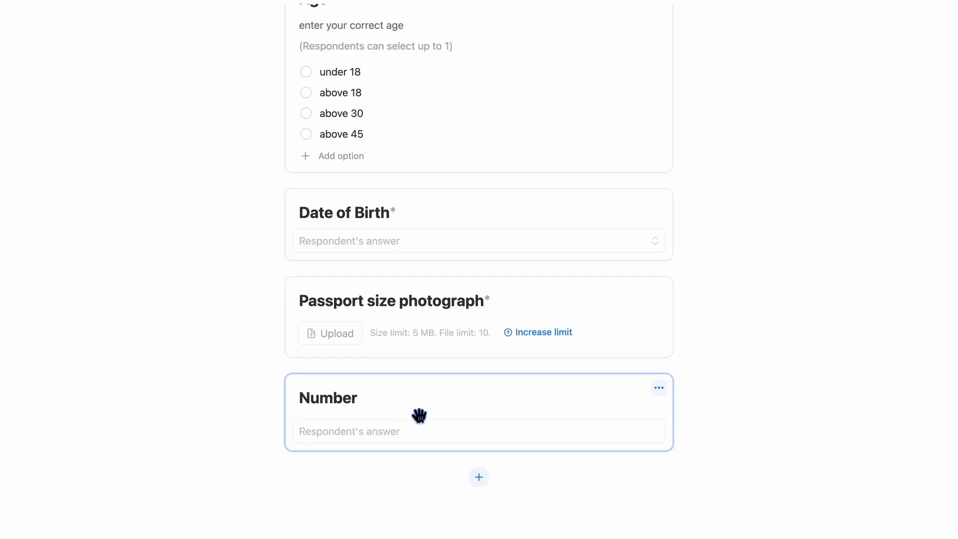
text(Phone)
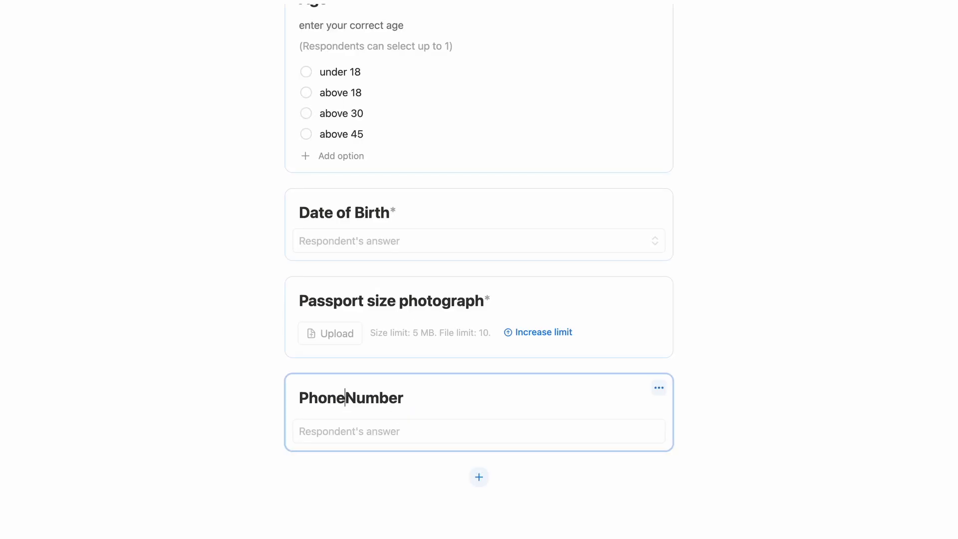
scroll(554, 417, down, 1)
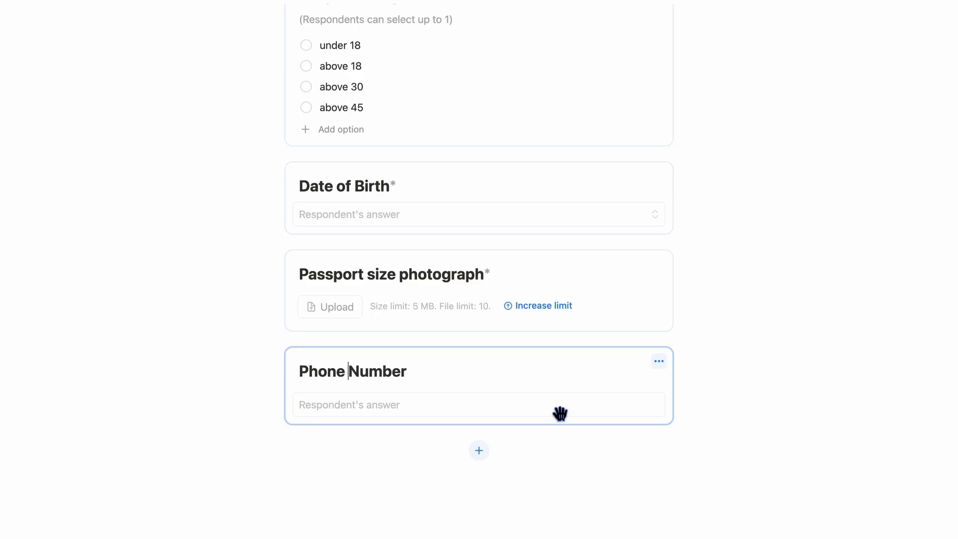
click(660, 363)
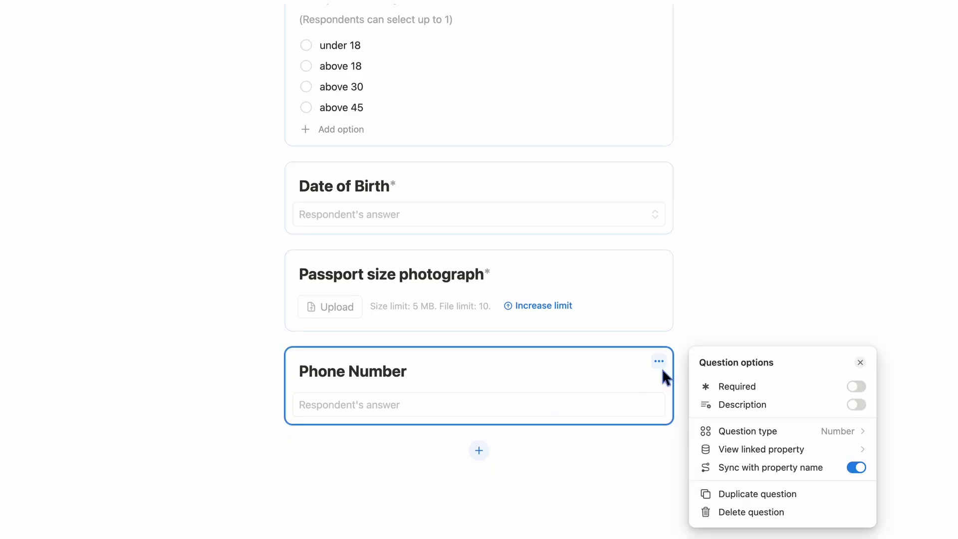
click(859, 389)
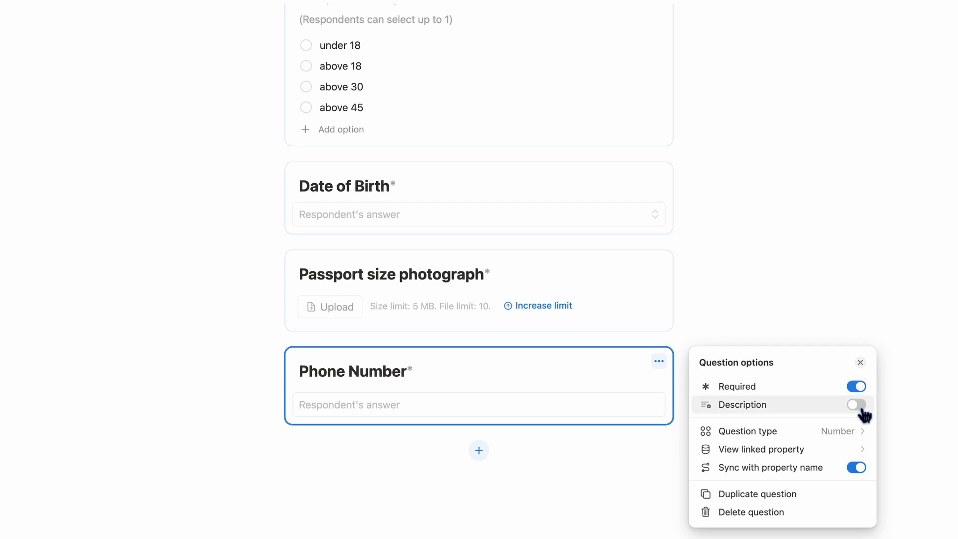
click(530, 363)
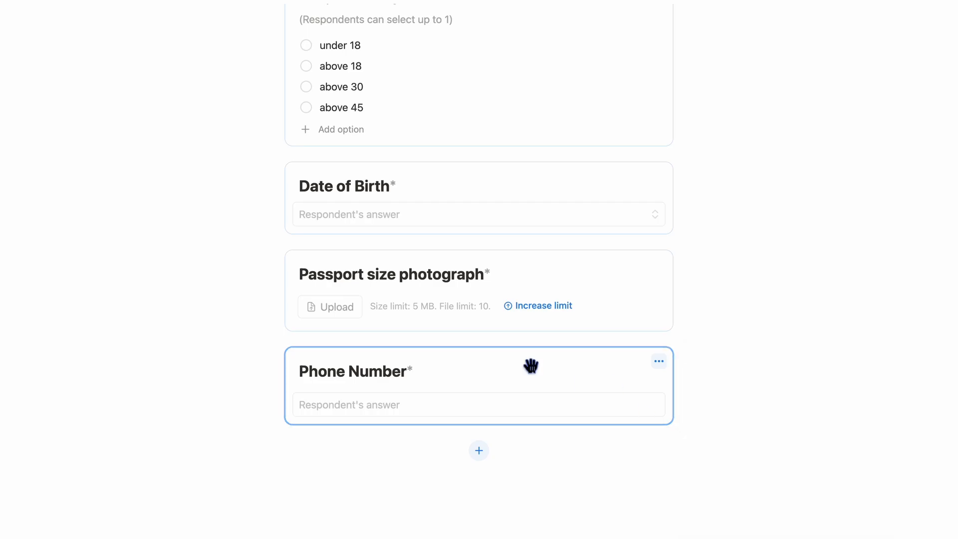
scroll(523, 415, down, 1)
- Add a Checkbox question titled 'terms and conditionns'
click(479, 417)
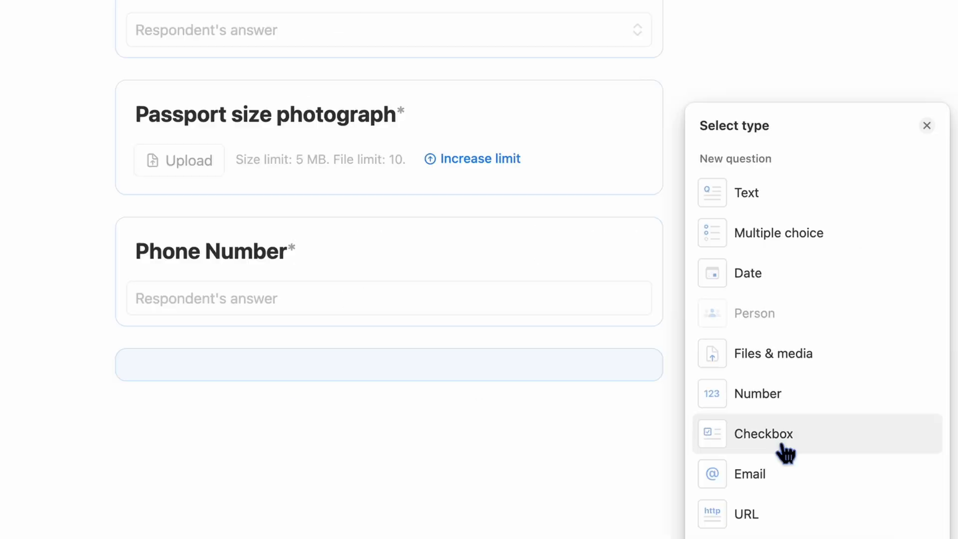
click(781, 437)
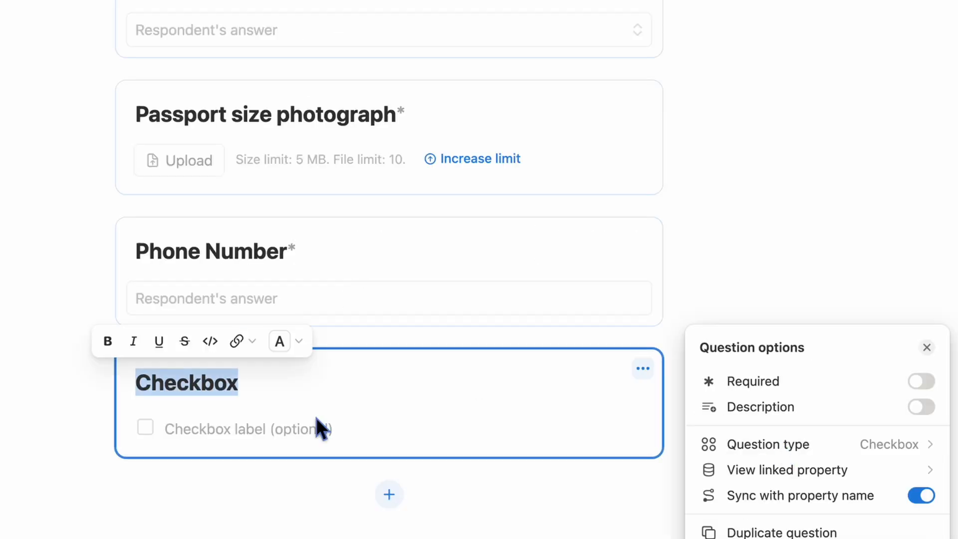
click(191, 395)
double_click(191, 395)
text(te)
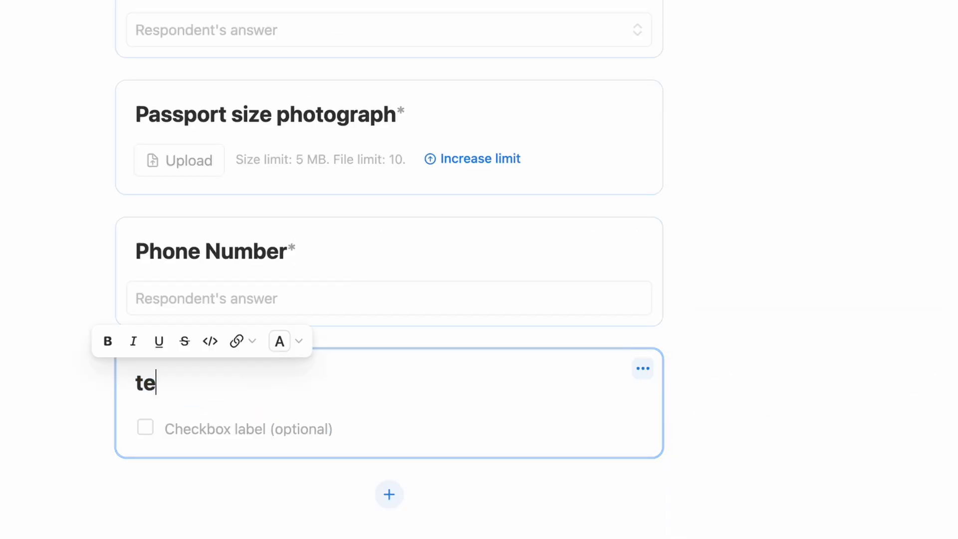
text(rms and )
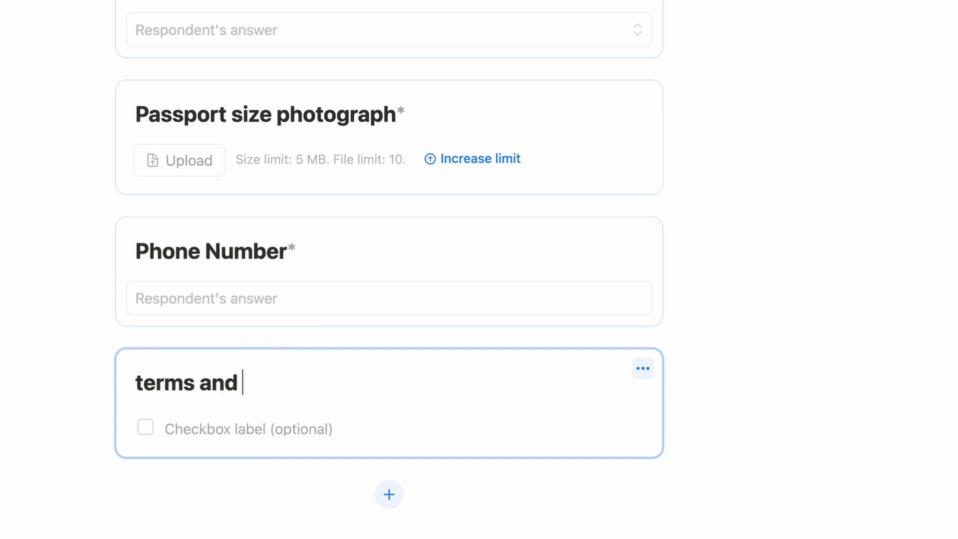
text(conditionms)
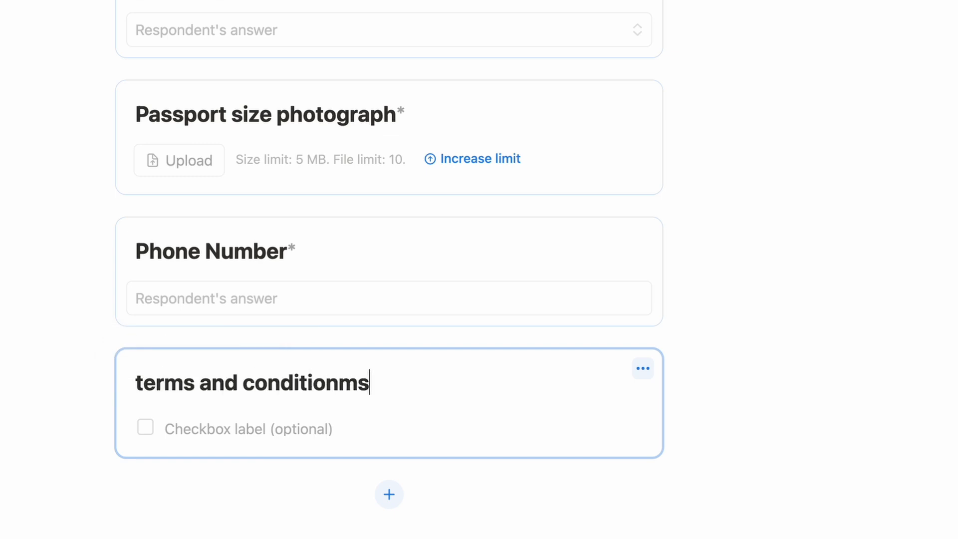
key(BackSpace)
key(BackSpace)
text(ns)
- Label the checkbox option 'i agree' and clear the question title
click(223, 426)
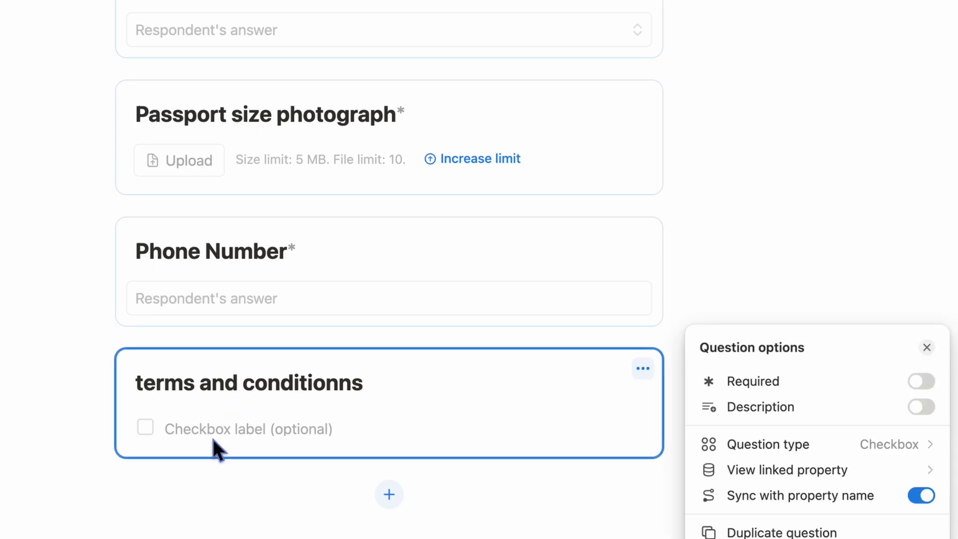
click(268, 433)
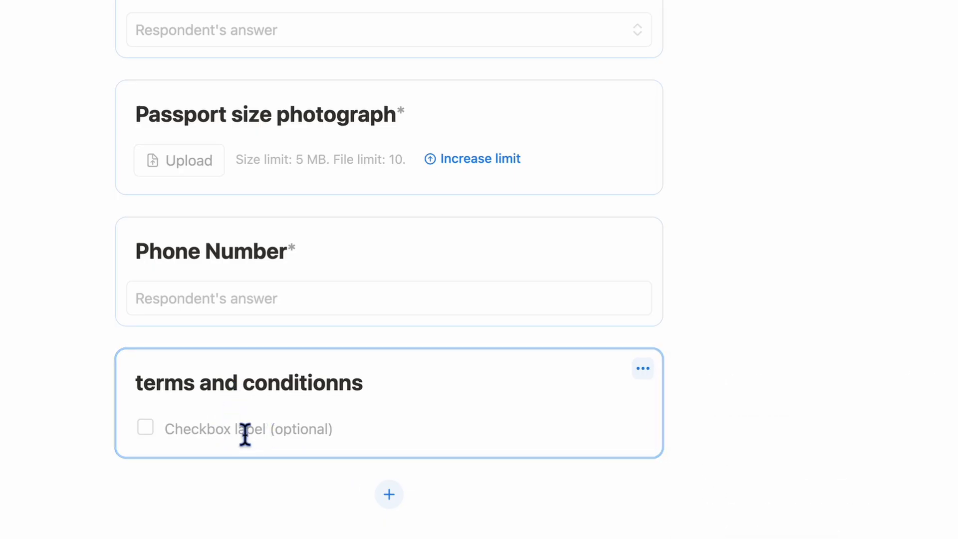
text(i agrree)
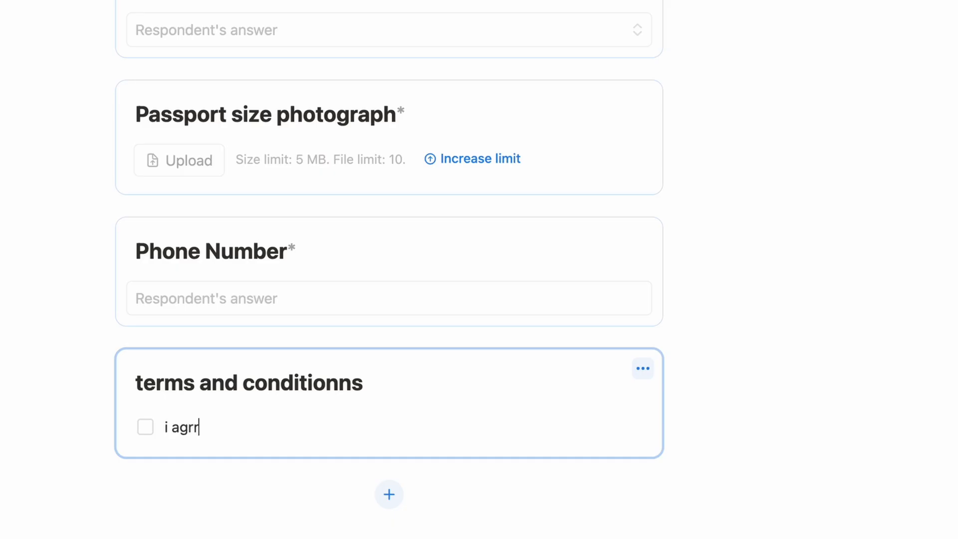
key(BackSpace)
key(BackSpace)
key(BackSpace)
text(ee)
triple_click(263, 383)
key(BackSpace)
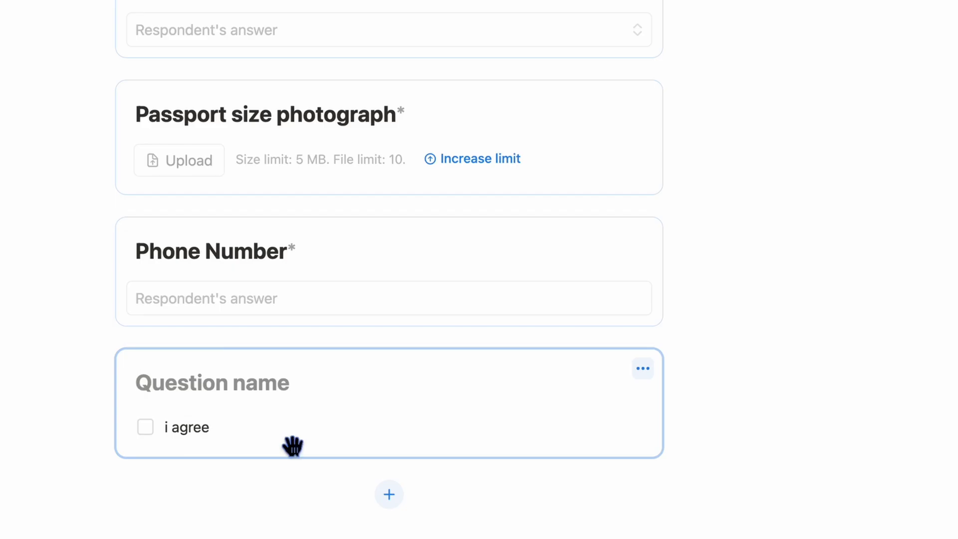
- Make the 'i agree' checkbox question required
click(293, 447)
click(345, 428)
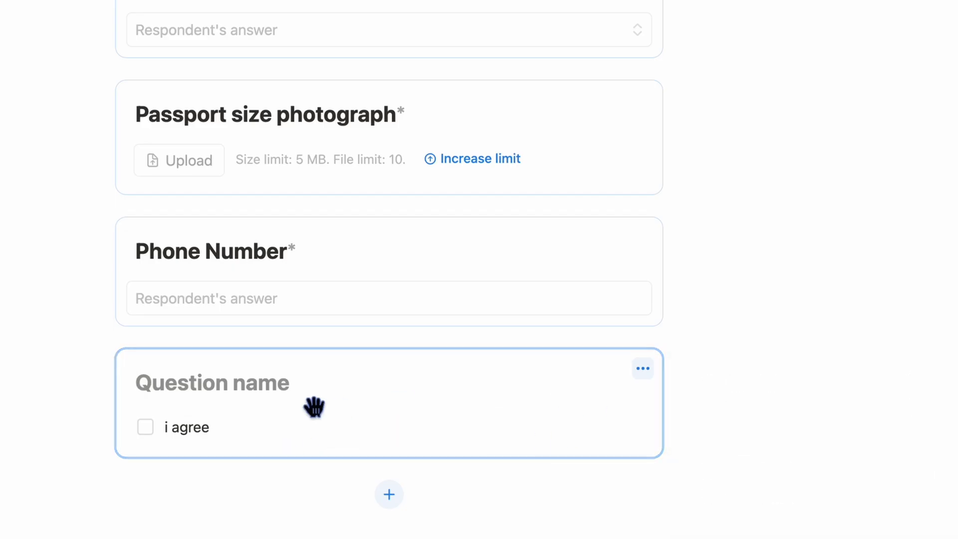
click(642, 370)
click(923, 382)
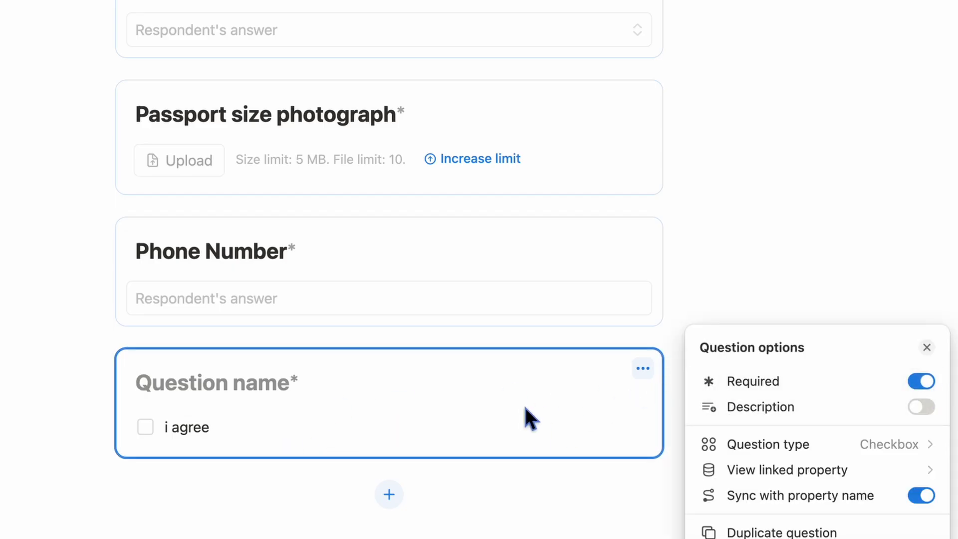
click(530, 412)
scroll(531, 411, down, 2)
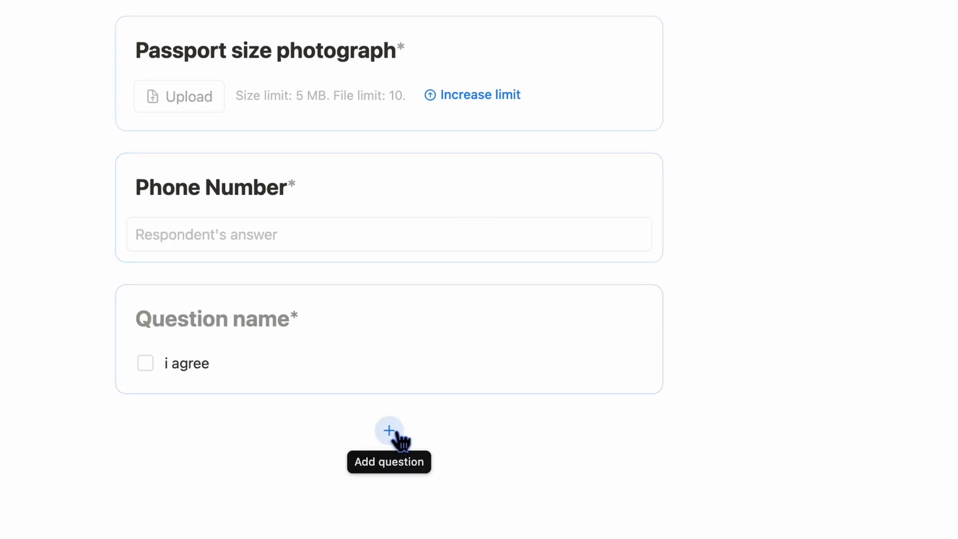
- Add an Email-type 'E-mail' question after the checkbox and make it required
click(571, 347)
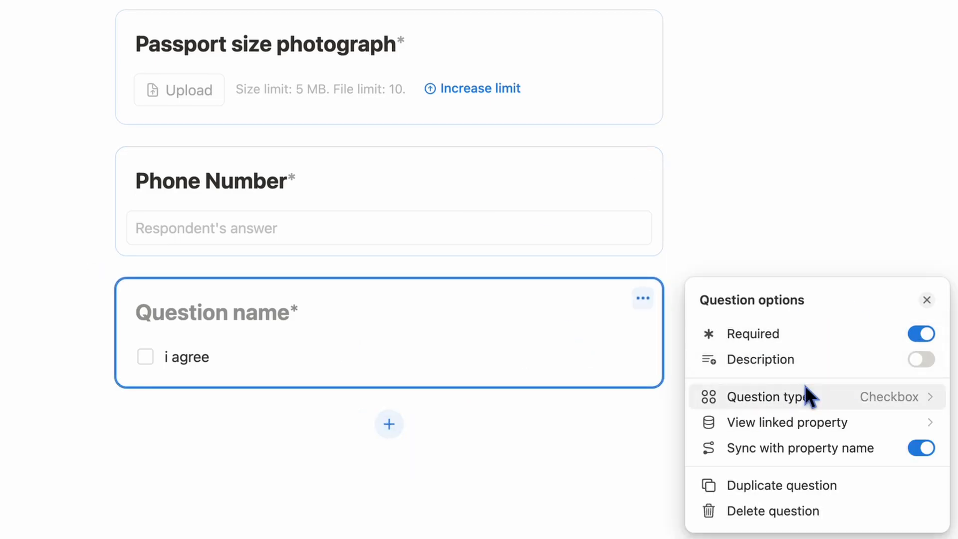
click(599, 322)
scroll(500, 299, down, 1)
click(394, 389)
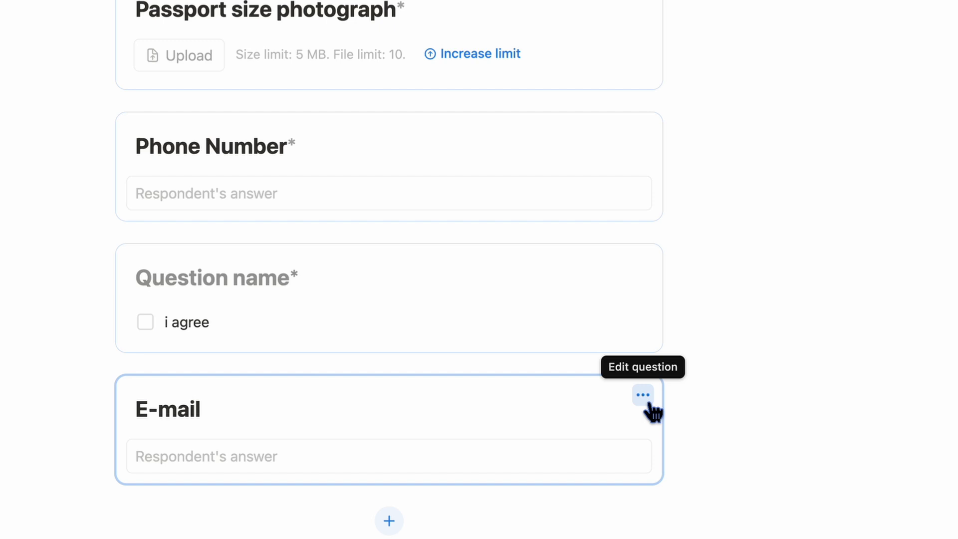
click(644, 397)
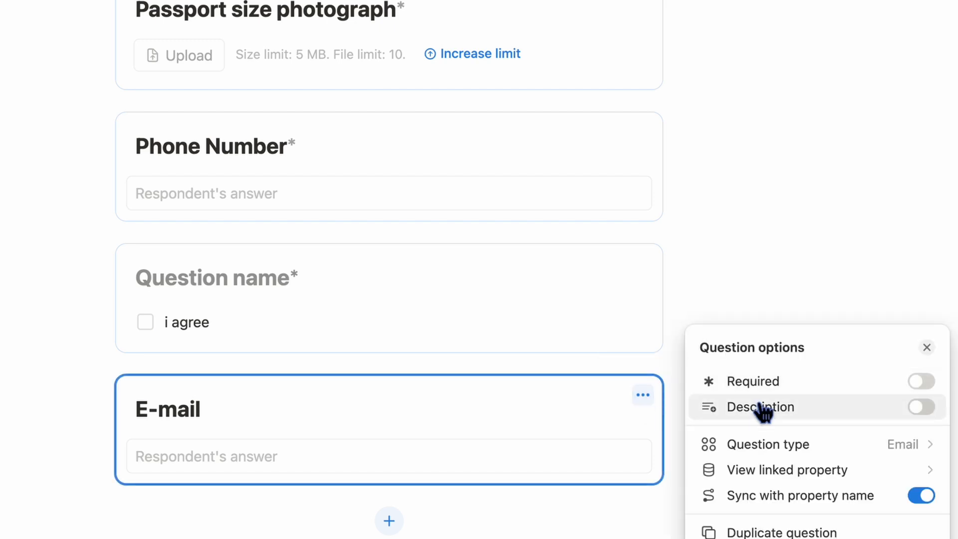
click(765, 447)
click(720, 445)
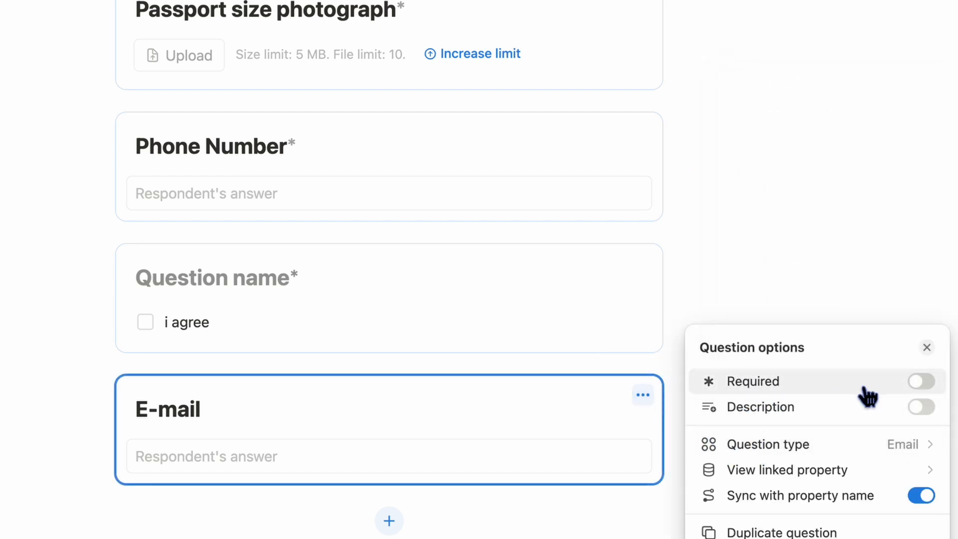
click(923, 382)
click(332, 462)
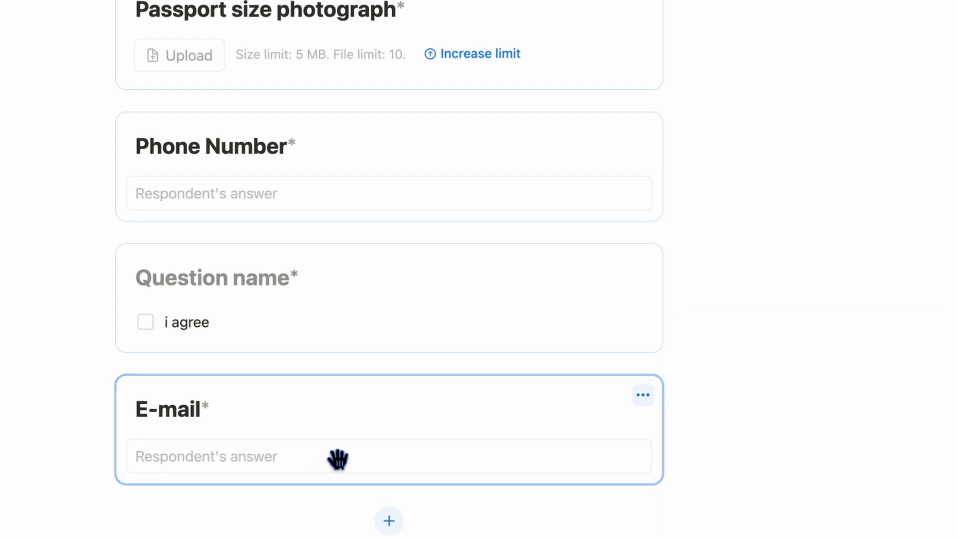
scroll(708, 436, down, 2)
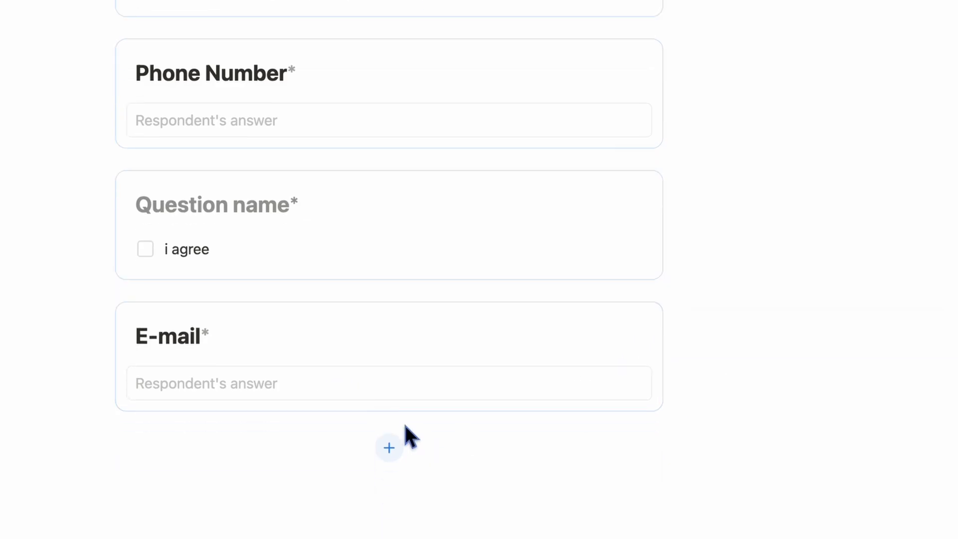
- Add a URL question below E-mail titled 'enter your social media url'
click(390, 449)
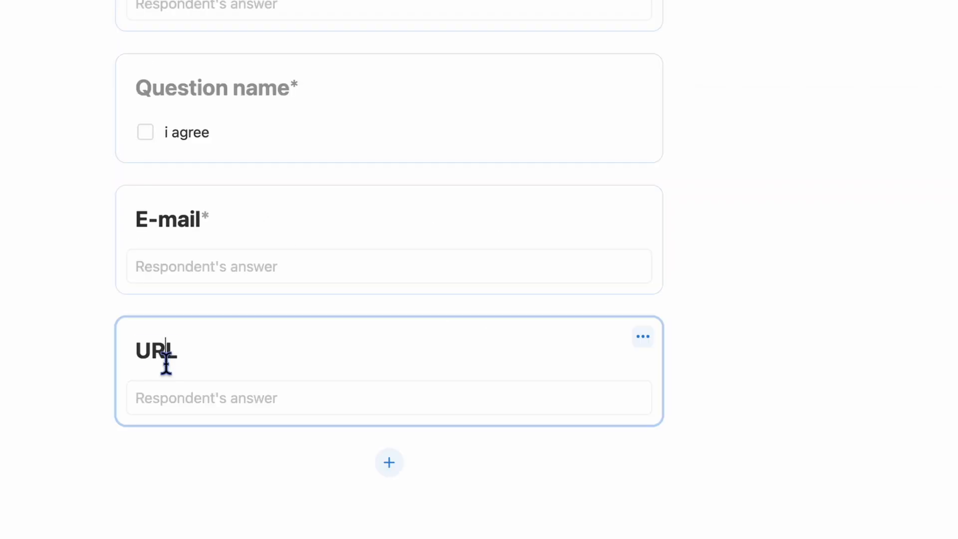
double_click(166, 363)
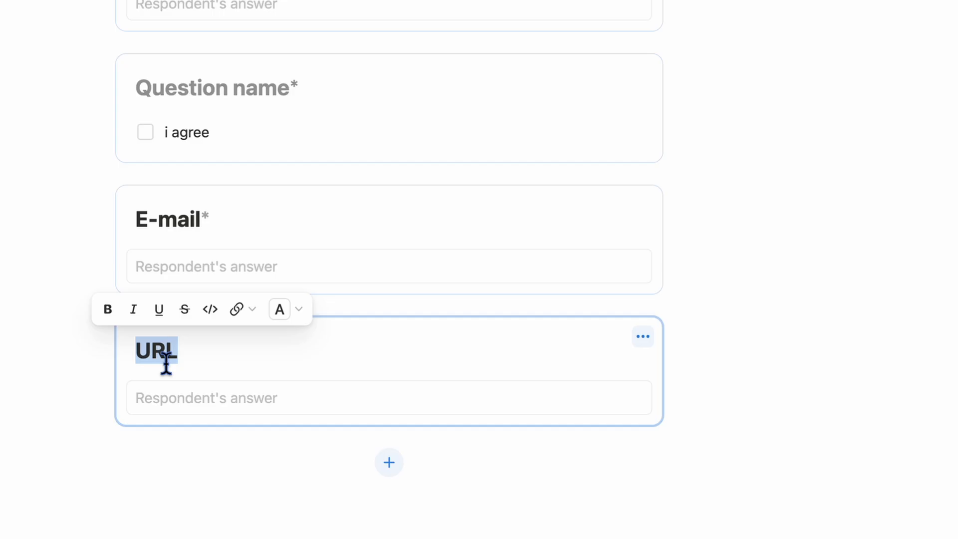
text(enter yio)
key(BackSpace)
key(BackSpace)
text(out)
key(BackSpace)
text(rt)
text(social medit)
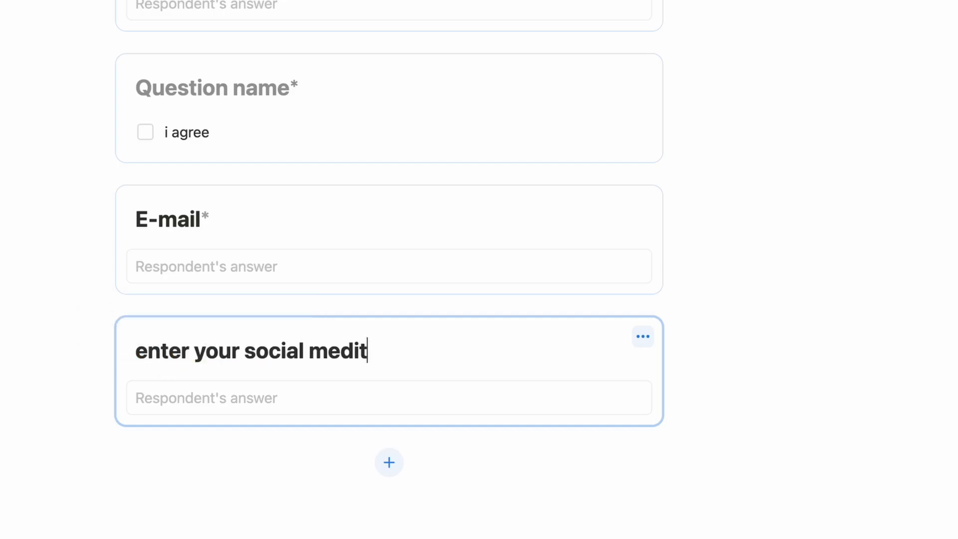
key(BackSpace)
text(a url)
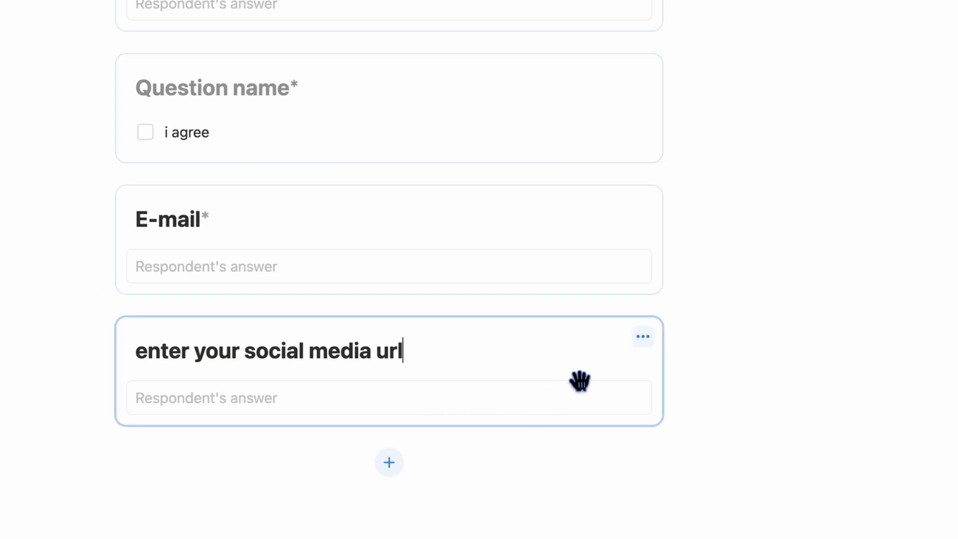
click(643, 337)
click(552, 396)
- Add a Phone-type question at the end, then delete it
click(389, 462)
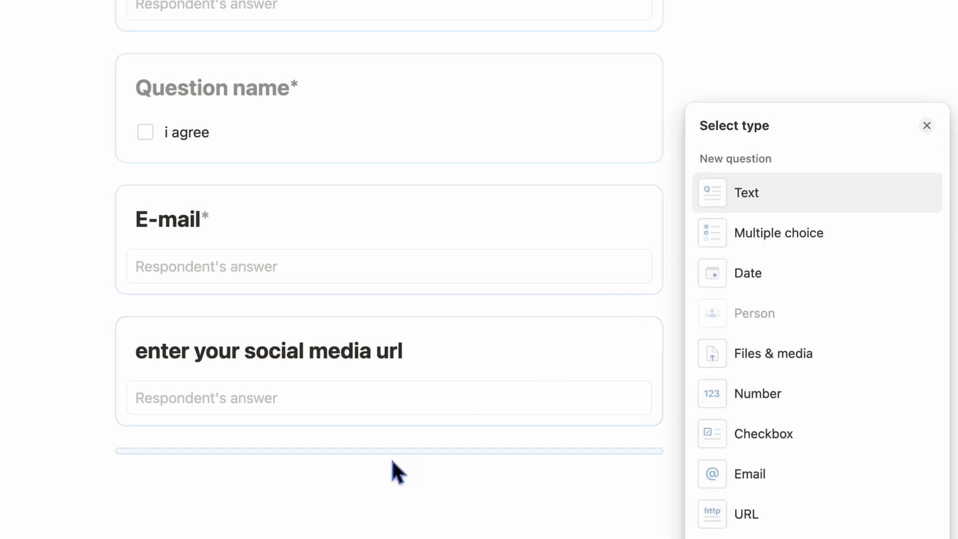
click(827, 538)
click(216, 484)
double_click(192, 489)
scroll(192, 489, down, 2)
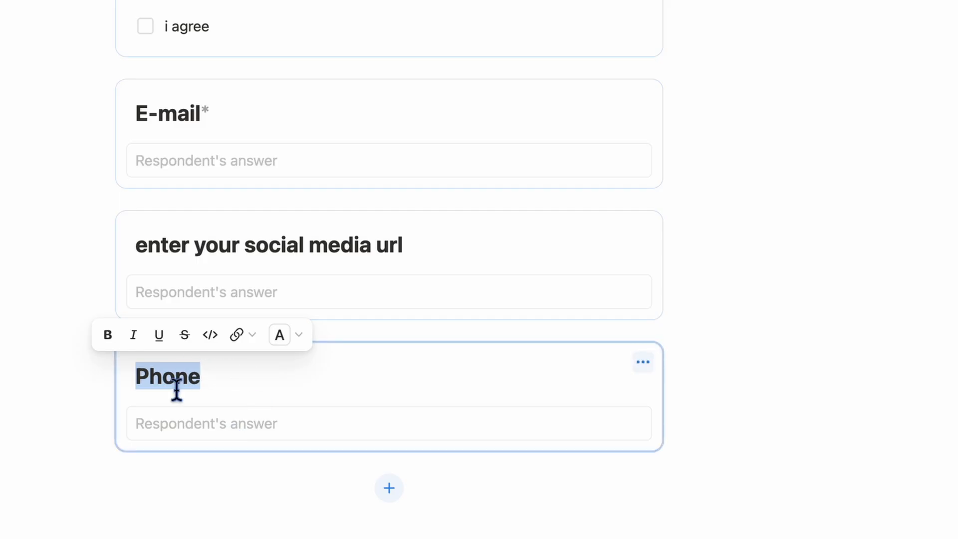
click(218, 381)
click(205, 376)
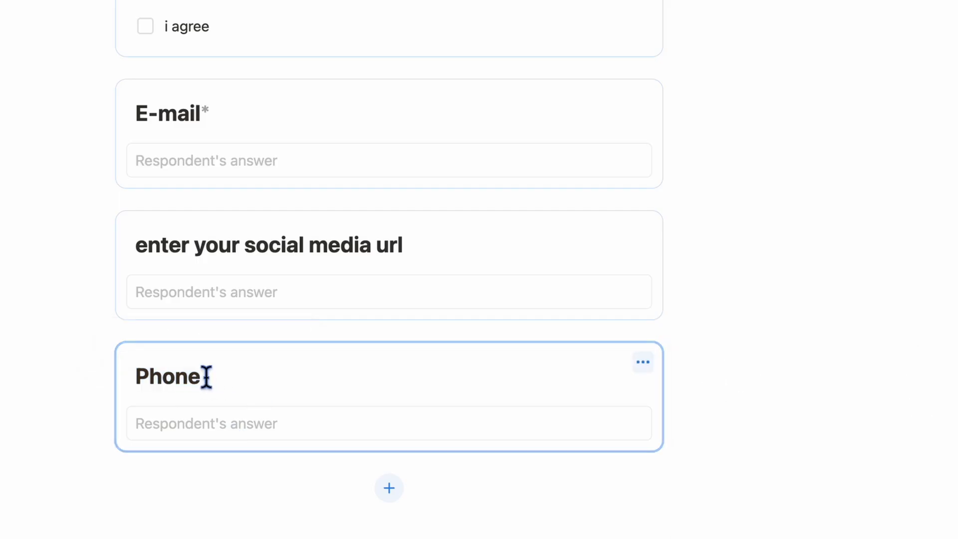
click(644, 365)
key(Delete)
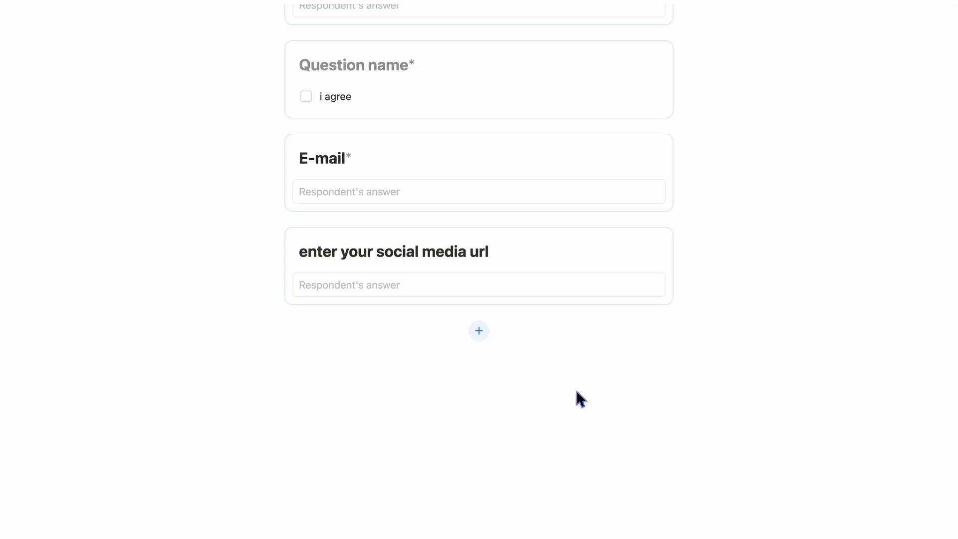
- Move Phone Number and E-mail directly below Name and return to the form's top
scroll(579, 397, up, 15)
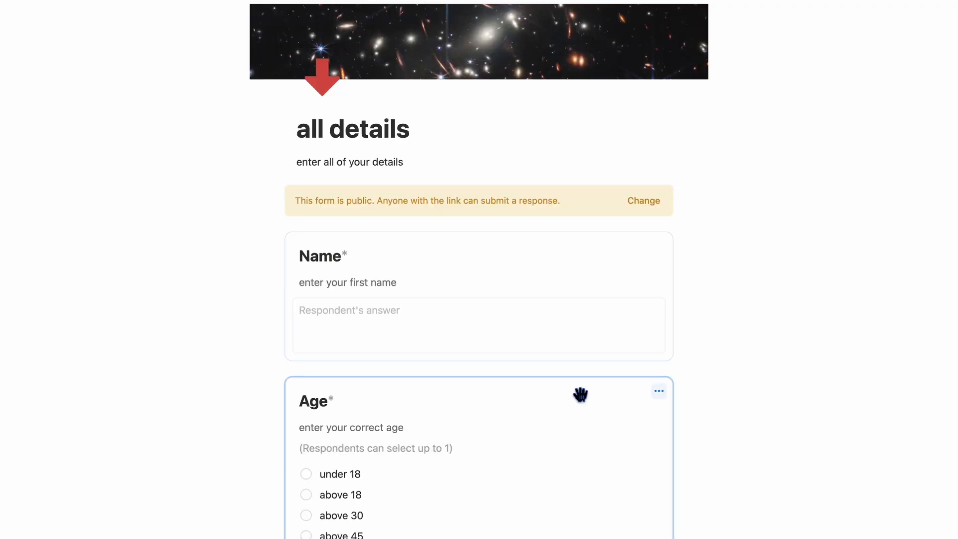
scroll(579, 394, down, 8)
drag(569, 231, 575, 100)
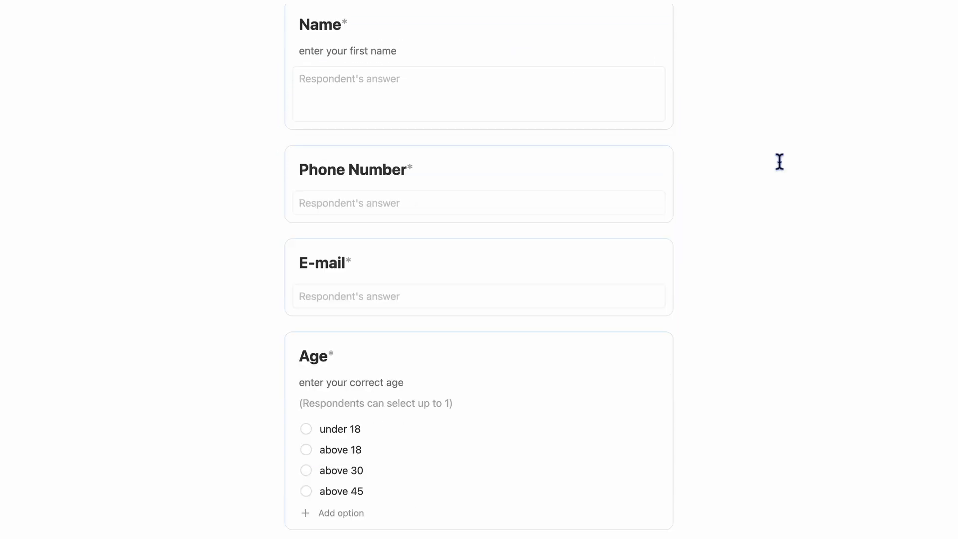
scroll(780, 161, up, 3)
scroll(779, 161, up, 5)
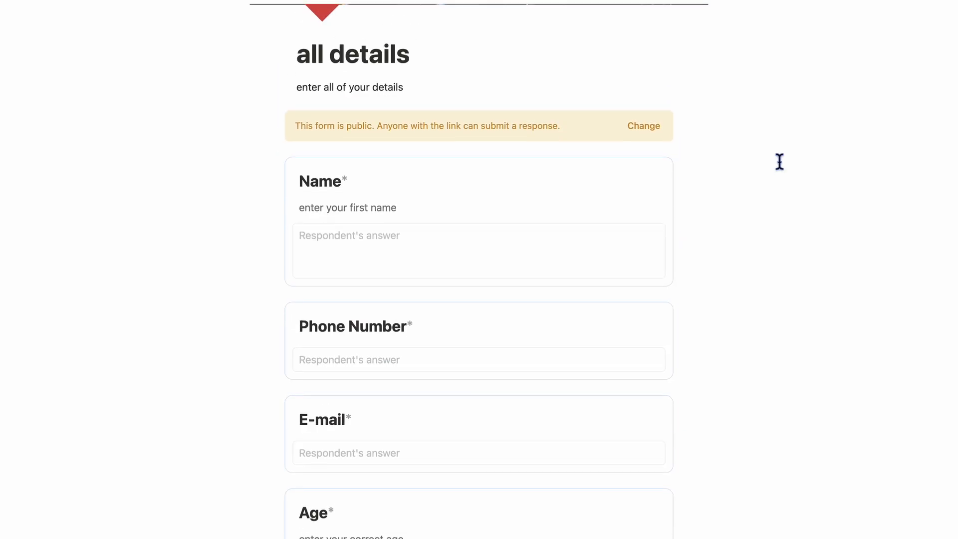
scroll(780, 161, up, 4)
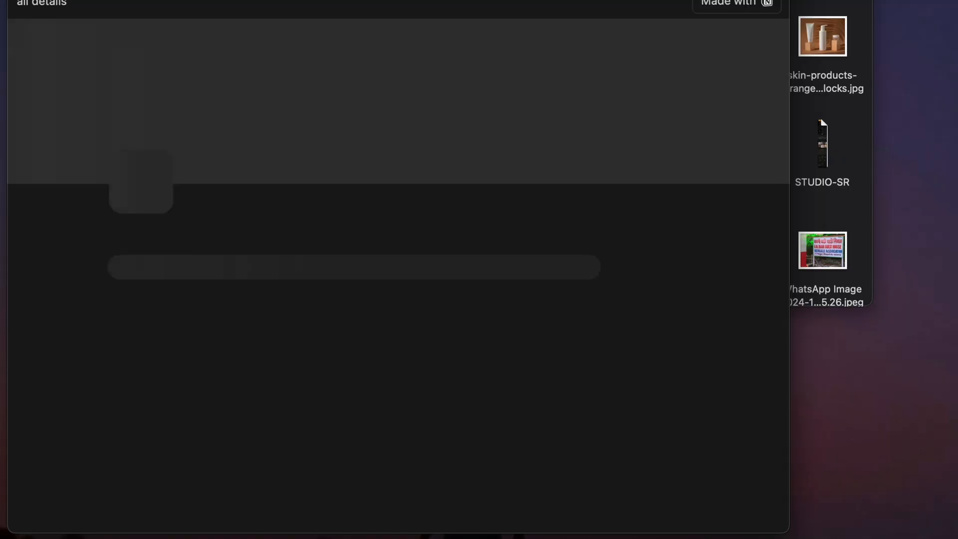
- In the preview, answer the Name question with a full name
scroll(230, 309, down, 4)
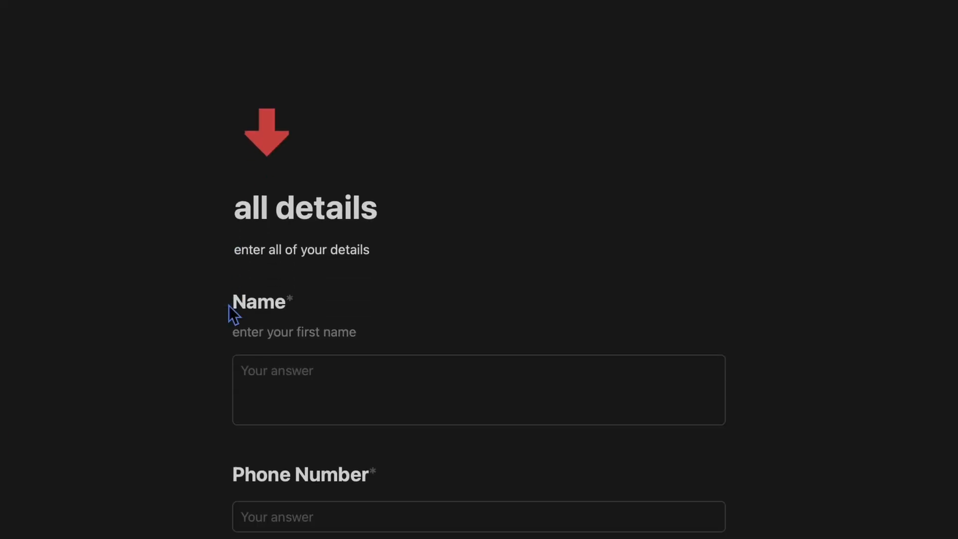
scroll(229, 306, up, 4)
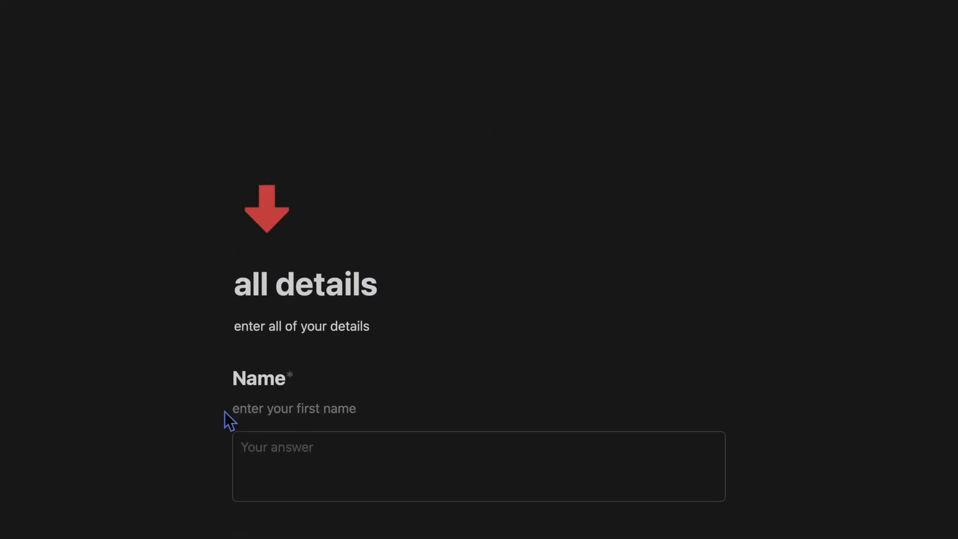
scroll(253, 421, down, 4)
scroll(253, 422, down, 8)
scroll(253, 428, up, 12)
scroll(375, 480, down, 10)
key(Tab)
- Fill in a test phone number and a test e-mail address
scroll(494, 308, down, 3)
click(431, 308)
text(1234567890)
key(Tab)
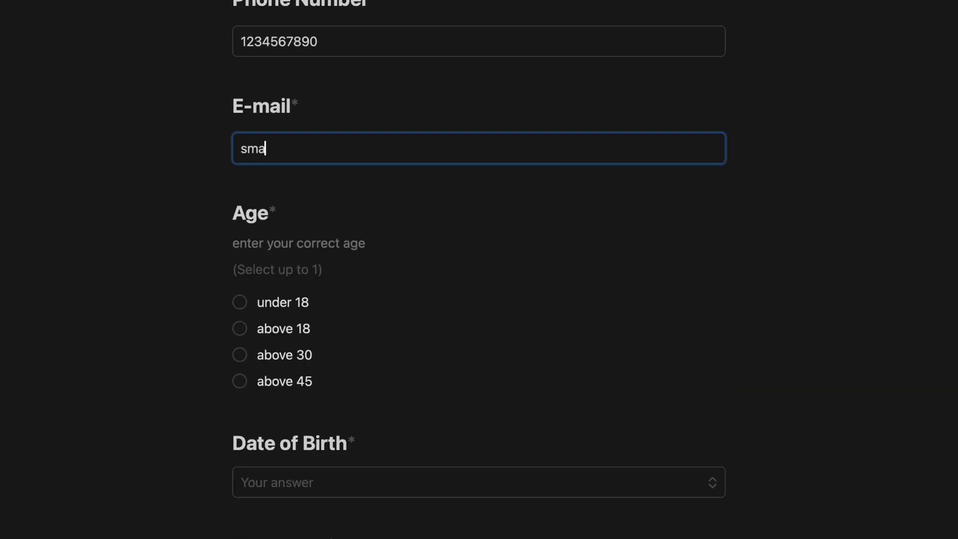
text(test@1234.com)
scroll(247, 306, down, 3)
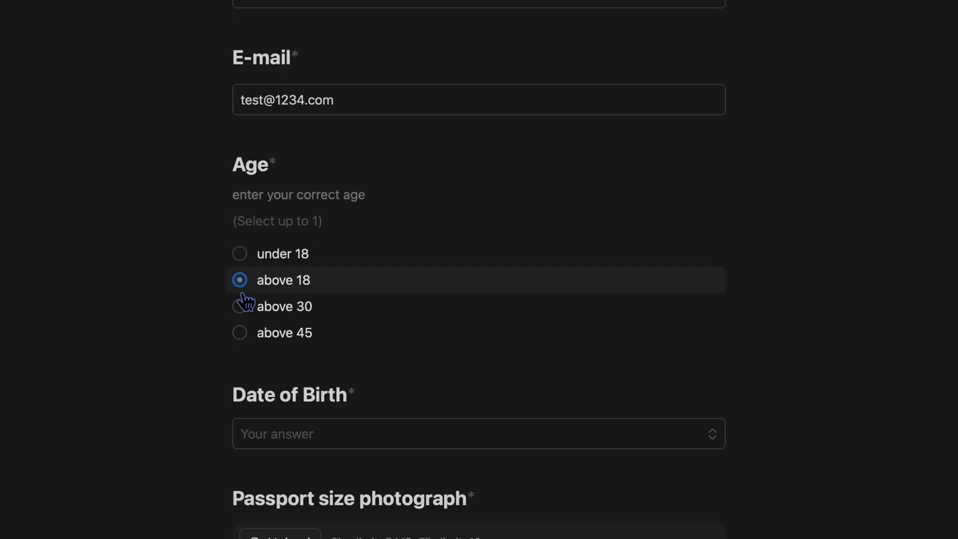
- Answer Age with 'above 18' and set Date of Birth to November 14, 2024
click(343, 355)
click(306, 103)
key(ctrl+a)
text(Nov 5, 2024)
click(369, 237)
- Upload the WhatsApp image from Downloads as the passport size photograph
scroll(380, 373, down, 2)
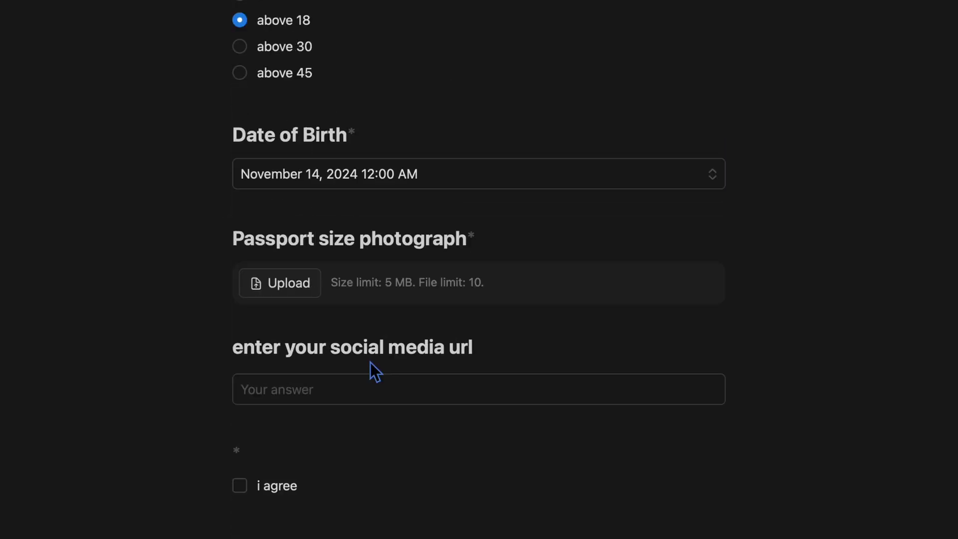
click(380, 372)
click(223, 103)
scroll(374, 280, down, 2)
key(Escape)
click(306, 299)
click(220, 99)
scroll(372, 287, down, 5)
click(372, 289)
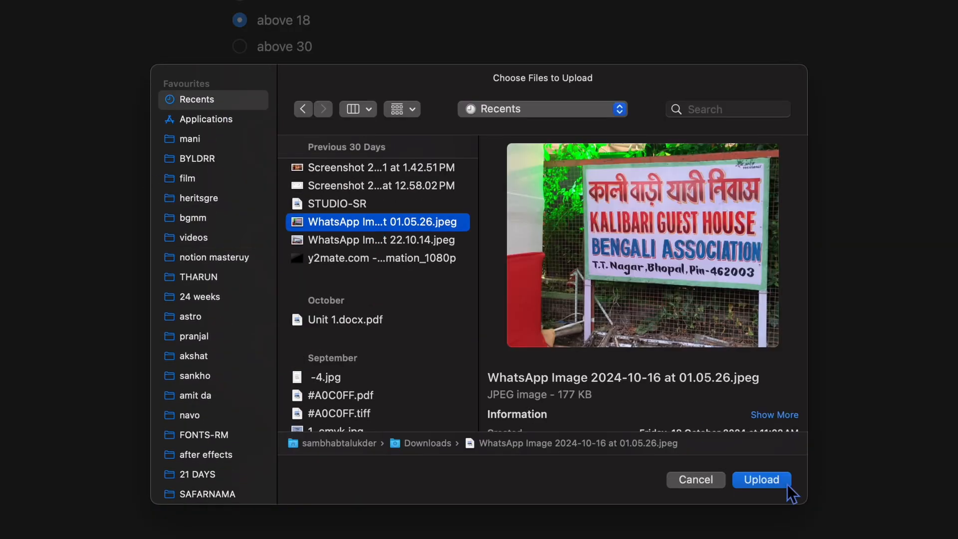
click(762, 480)
- Paste the profile link as the social media url, tick 'i agree', and submit
scroll(549, 400, down, 3)
click(345, 366)
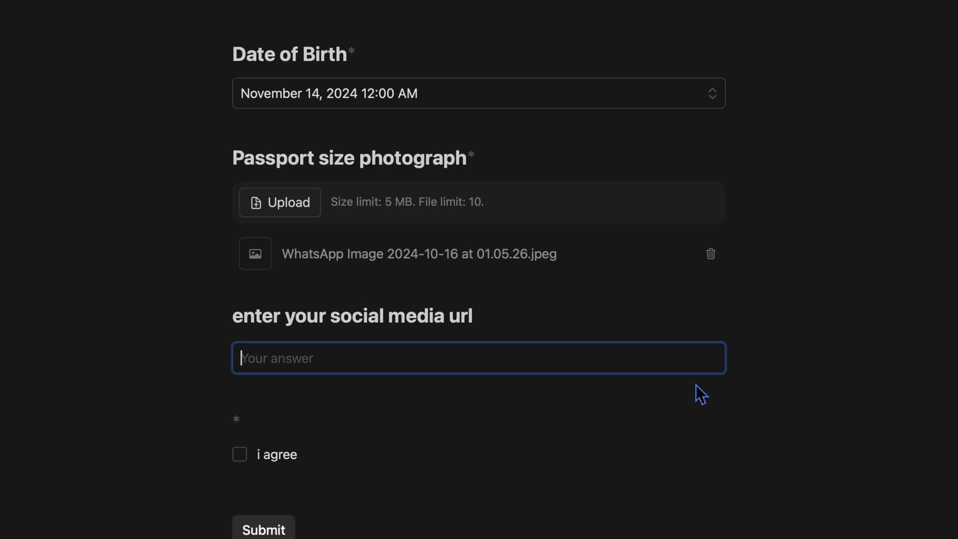
text(https://www.instagram.com/with.sambhab/)
click(240, 454)
key(space)
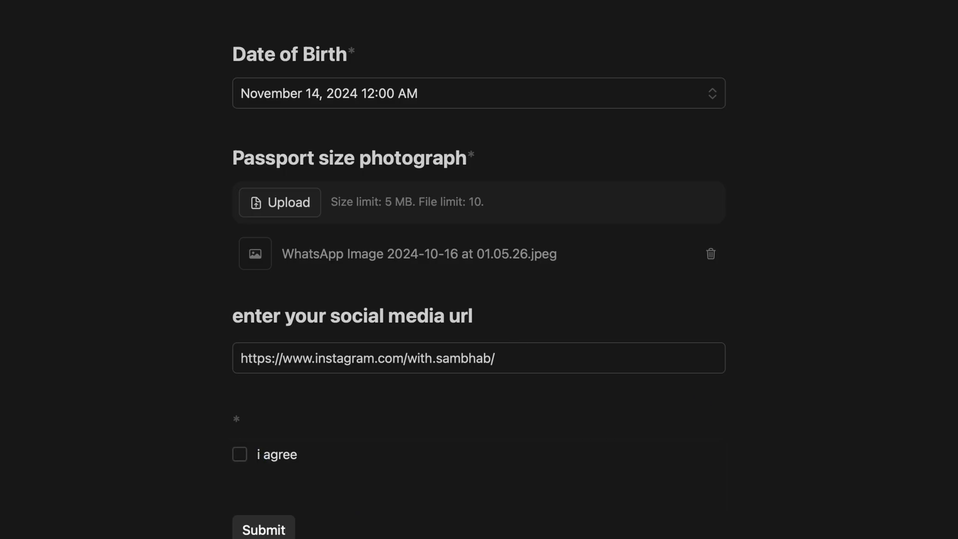
click(257, 460)
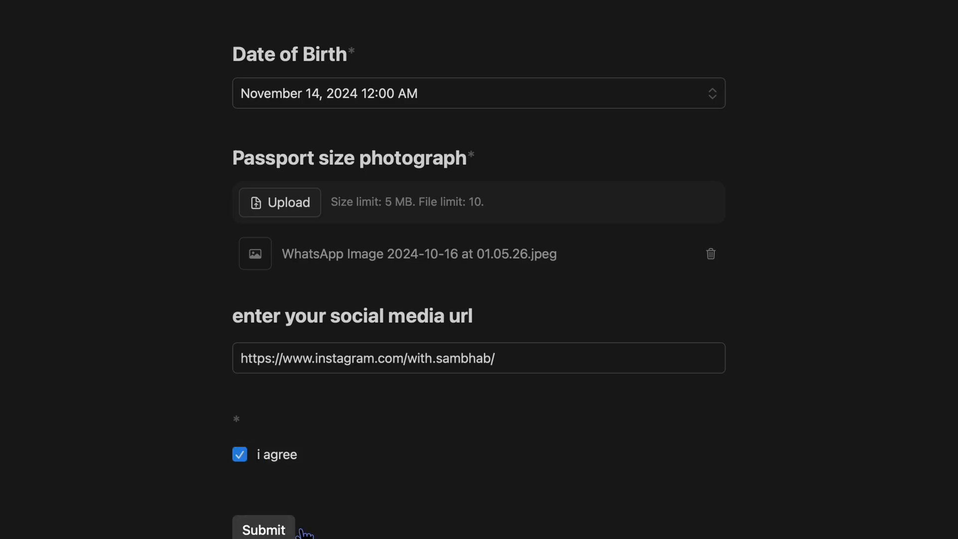
click(292, 531)
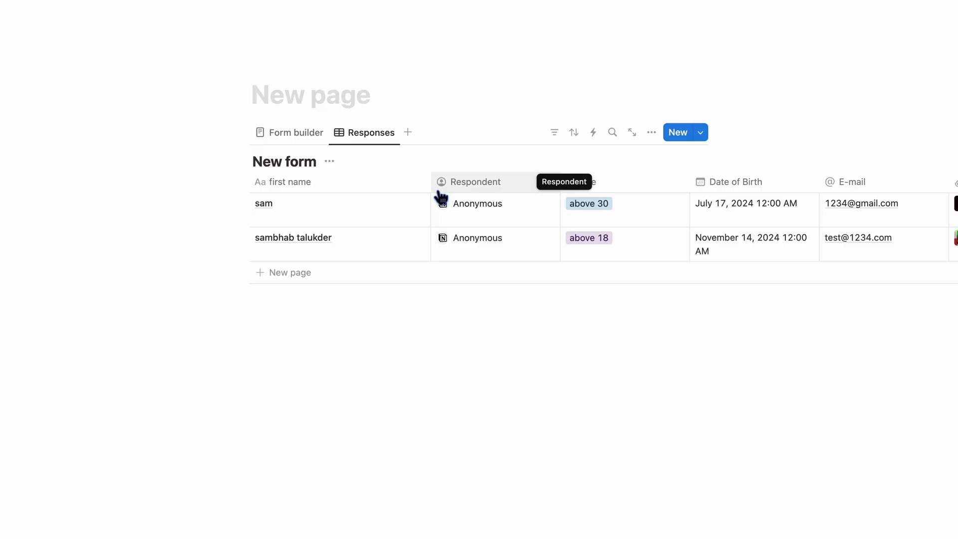
scroll(442, 197, right, 1)
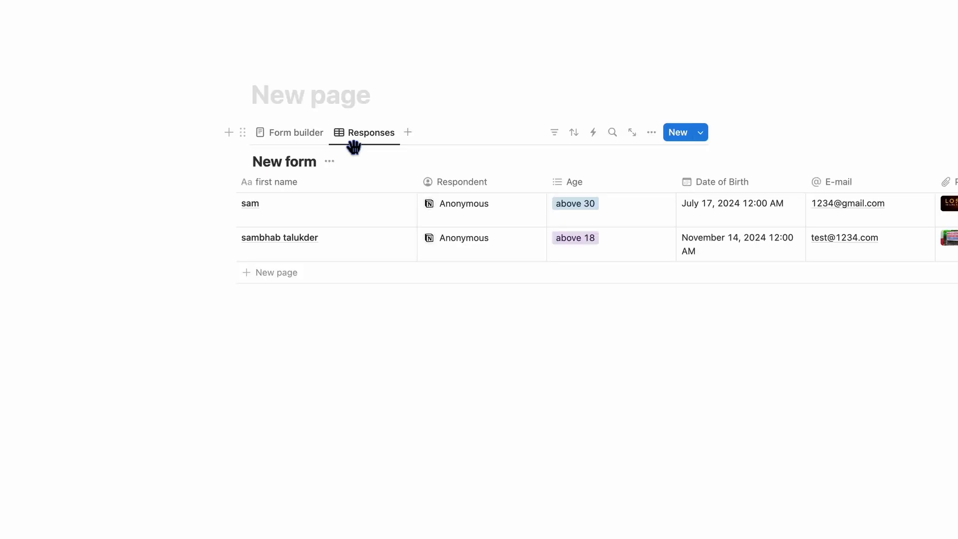
click(355, 136)
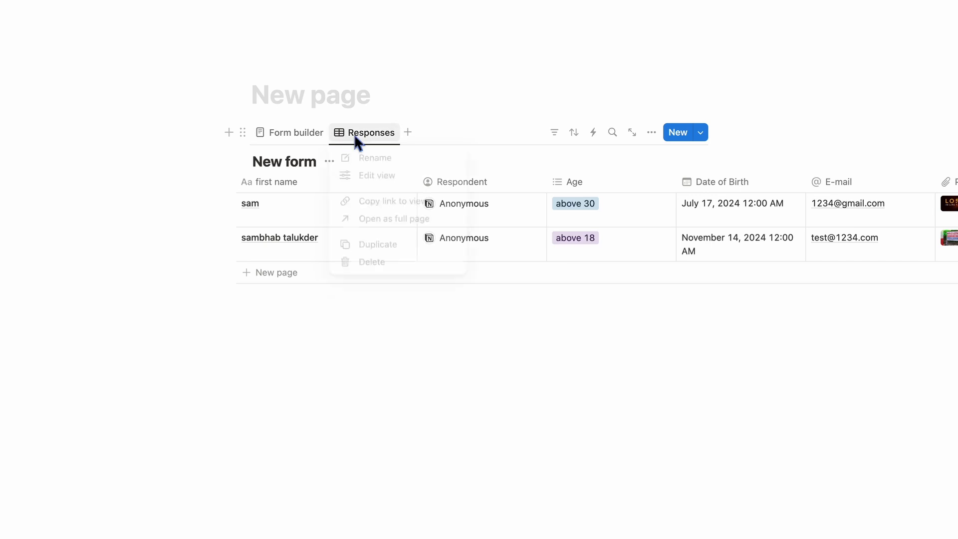
click(377, 178)
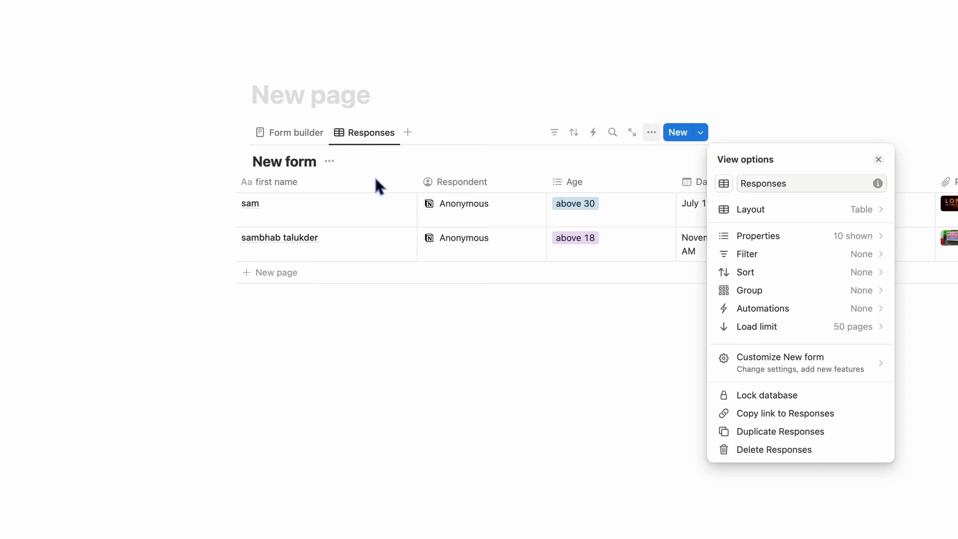
click(787, 211)
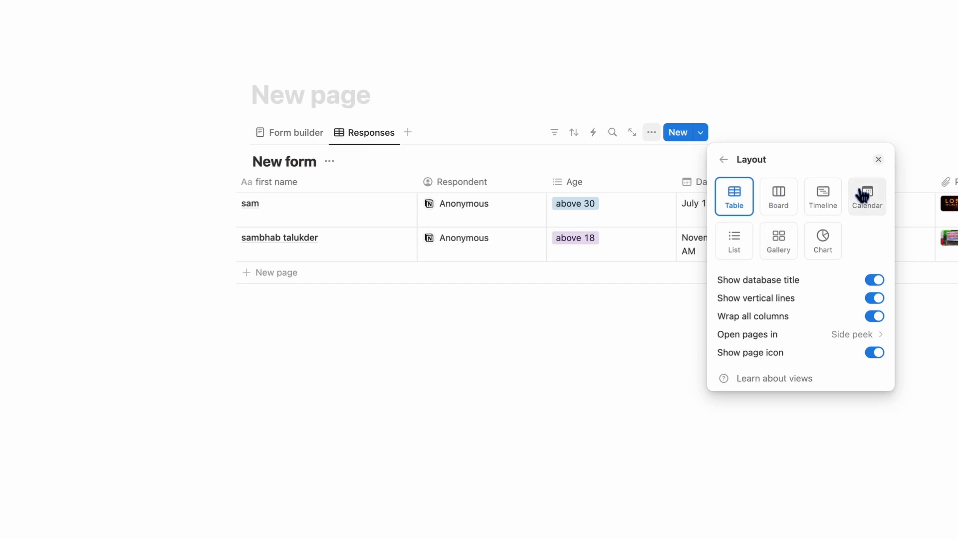
click(779, 200)
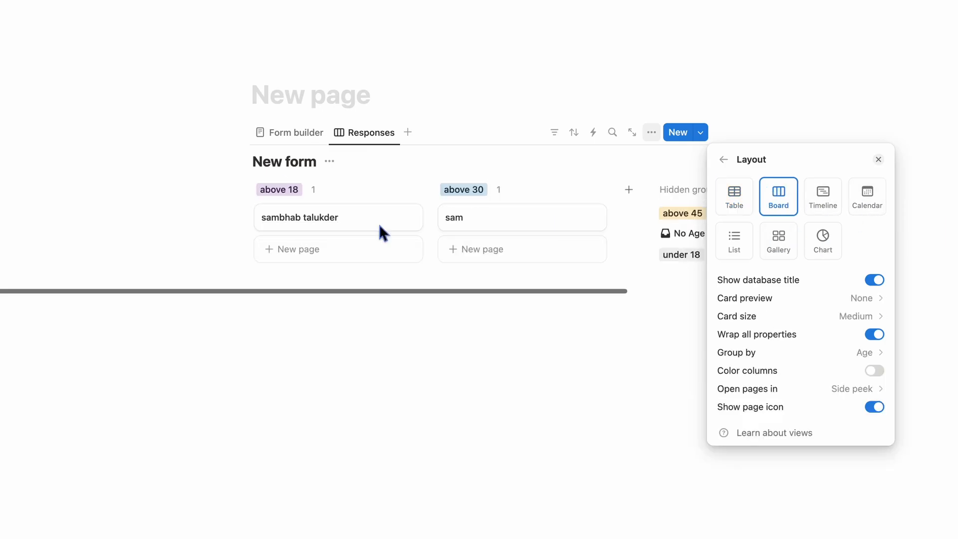
click(737, 234)
click(824, 209)
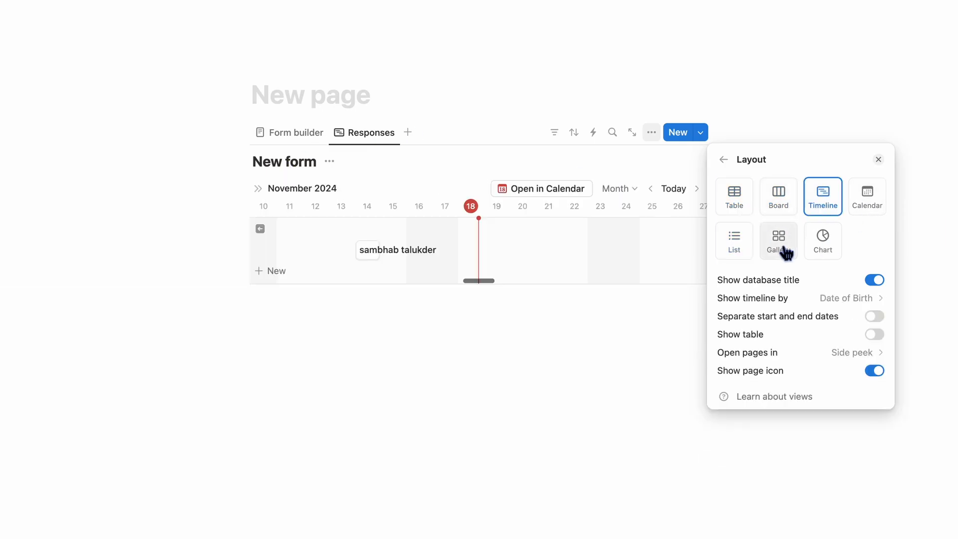
click(780, 242)
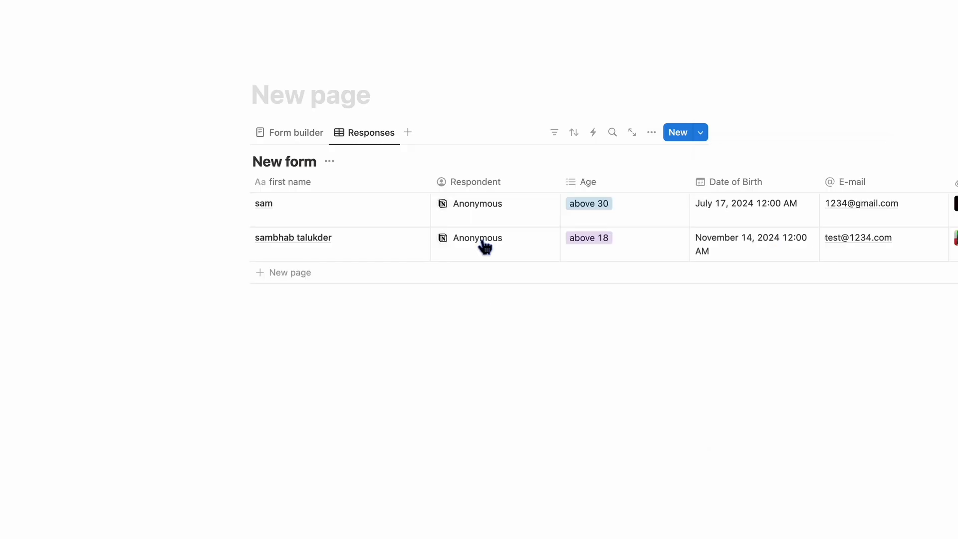
- Scroll the Form builder view back up toward the top of the form
scroll(482, 246, right, 1)
scroll(481, 246, right, 5)
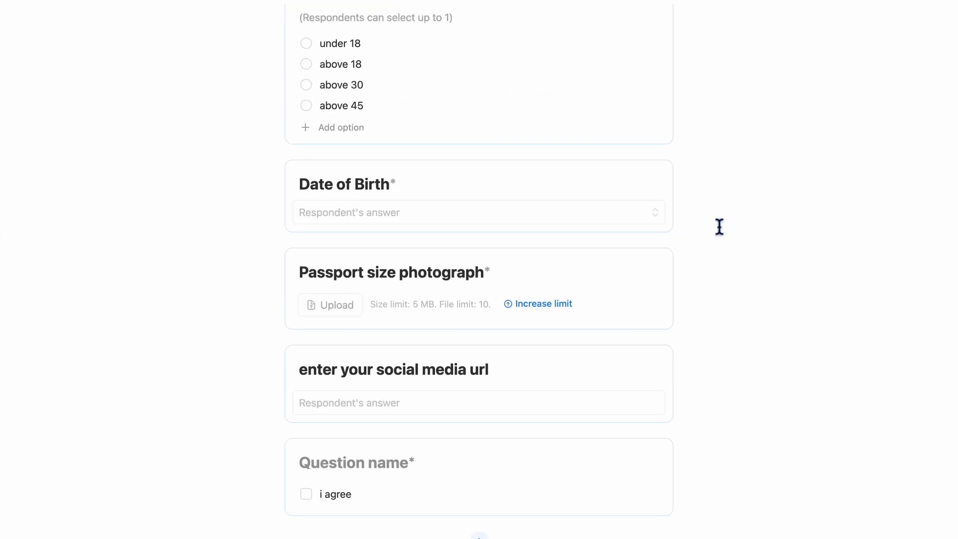
scroll(720, 226, up, 15)
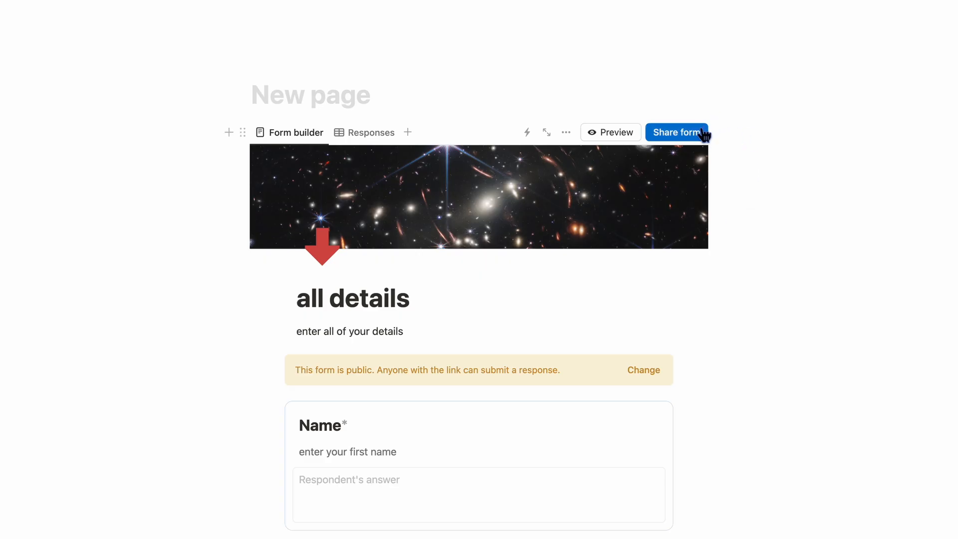